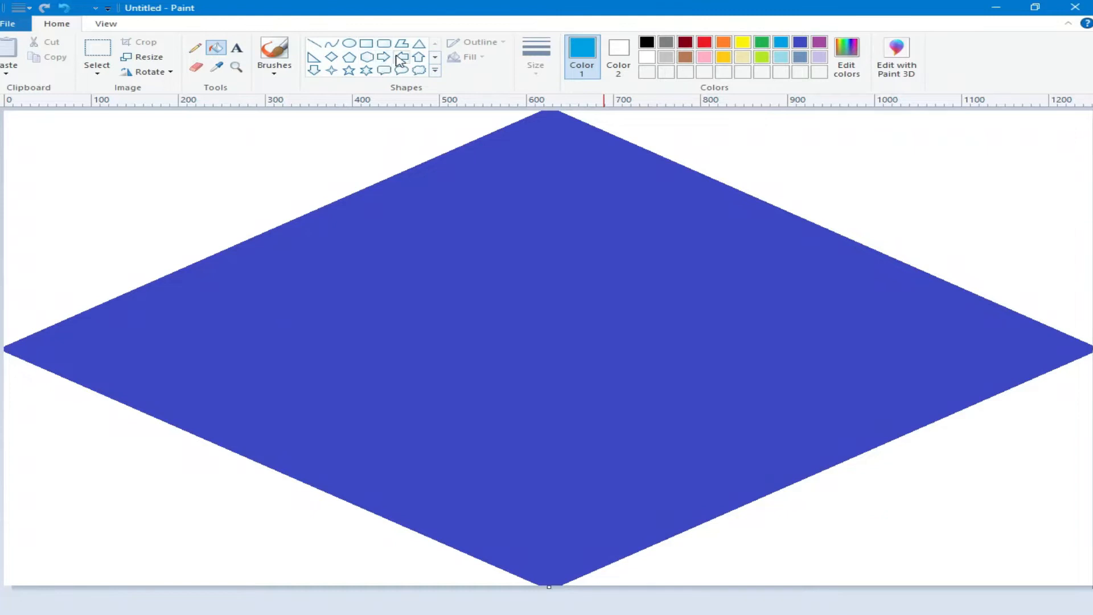
Draw a turquoise diamond centered inside the indigo diamond, stretch it to about 800 px wide, and fill it with turquoise
click(333, 59)
mouse_move(498, 197)
mouse_down()
mouse_move(737, 339)
mouse_move(1087, 476)
mouse_up()
mouse_move(843, 424)
mouse_down()
mouse_move(574, 428)
mouse_move(584, 429)
mouse_up()
drag(840, 345, 868, 345)
drag(239, 345, 208, 345)
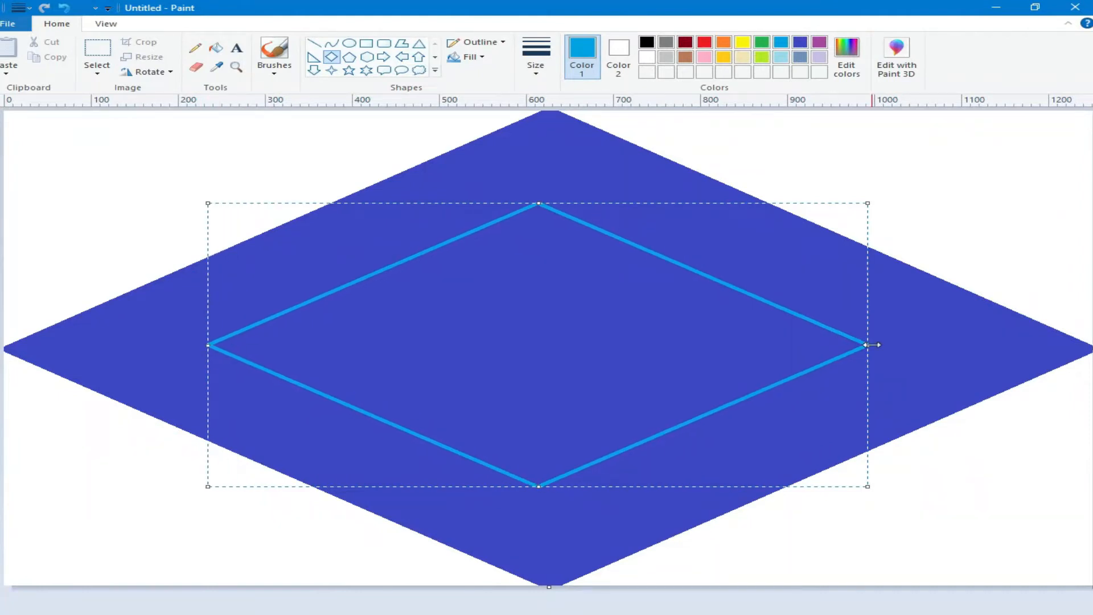
drag(872, 346, 918, 345)
drag(562, 204, 556, 186)
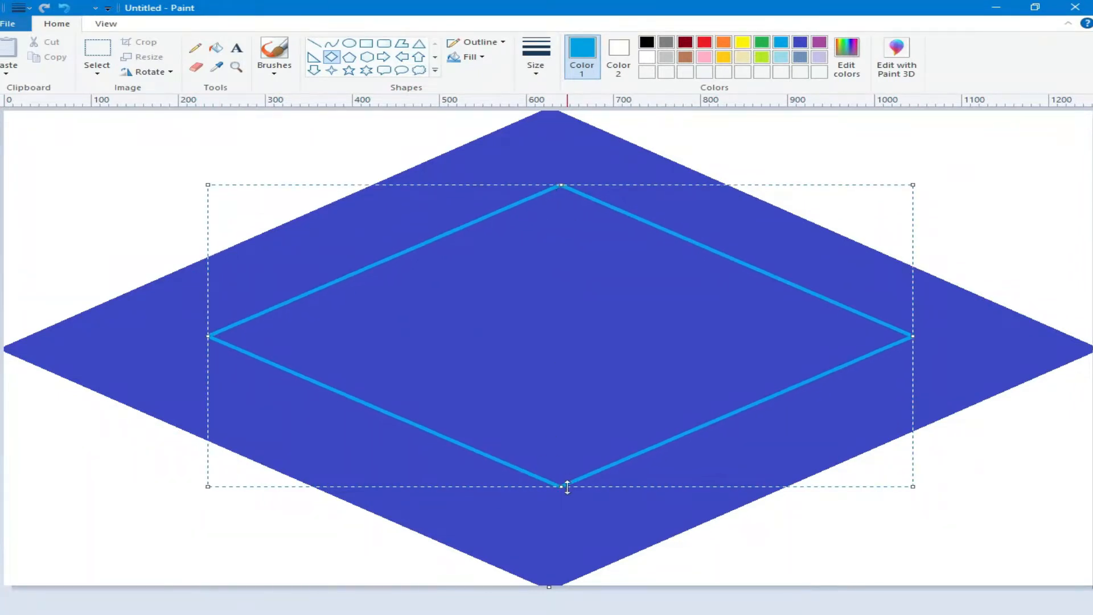
drag(567, 488, 569, 500)
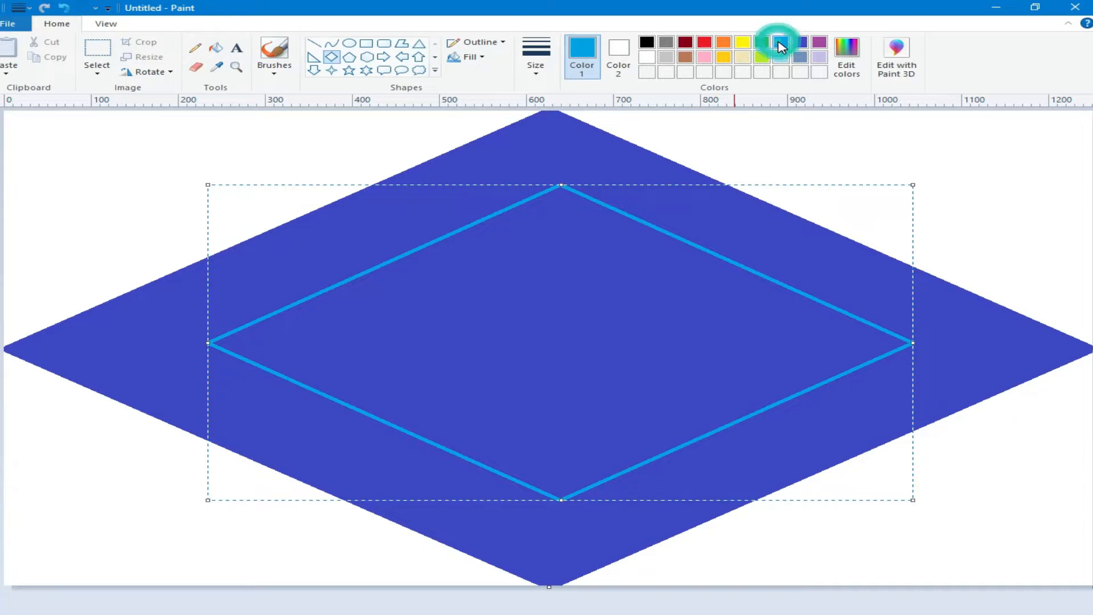
click(218, 50)
click(525, 307)
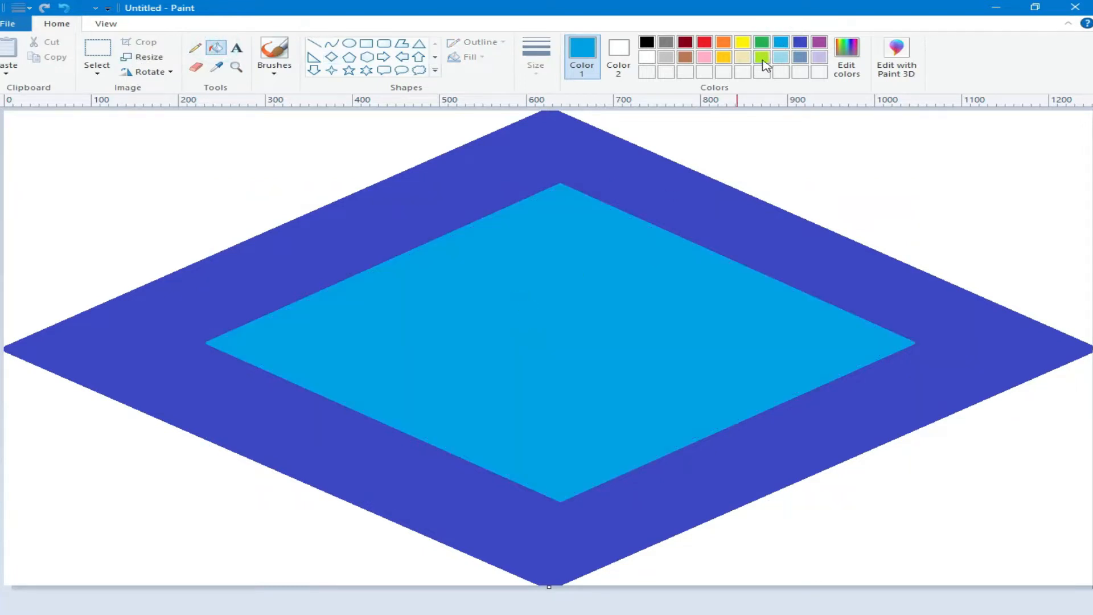
Draw a light turquoise diamond about 560 px wide inside the turquoise one and fill it with the same light turquoise
click(782, 56)
click(330, 58)
mouse_move(493, 301)
mouse_down()
mouse_move(776, 417)
mouse_move(830, 428)
mouse_up()
drag(627, 363, 508, 342)
drag(708, 343, 756, 343)
drag(363, 344, 328, 344)
drag(544, 280, 550, 262)
drag(544, 402, 556, 438)
drag(757, 349, 810, 350)
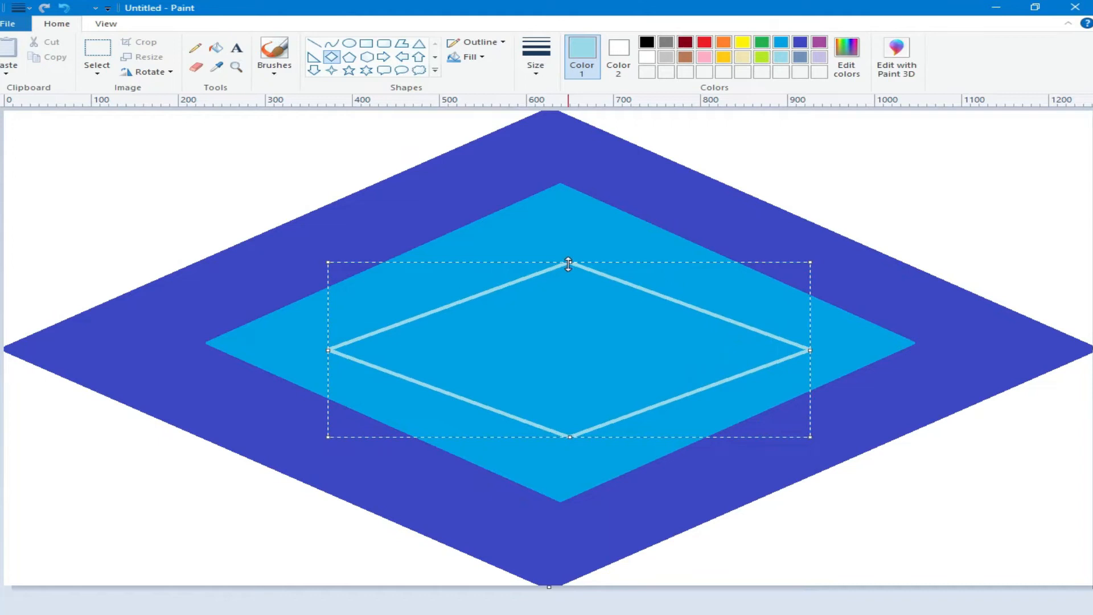
drag(568, 264, 569, 242)
drag(333, 339, 318, 347)
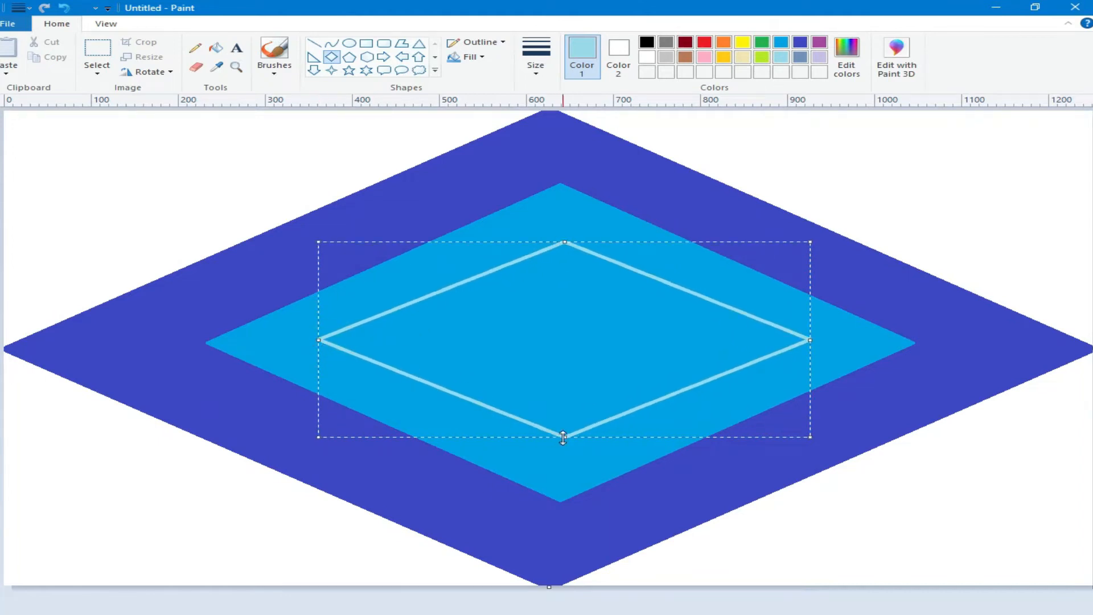
click(216, 48)
click(571, 341)
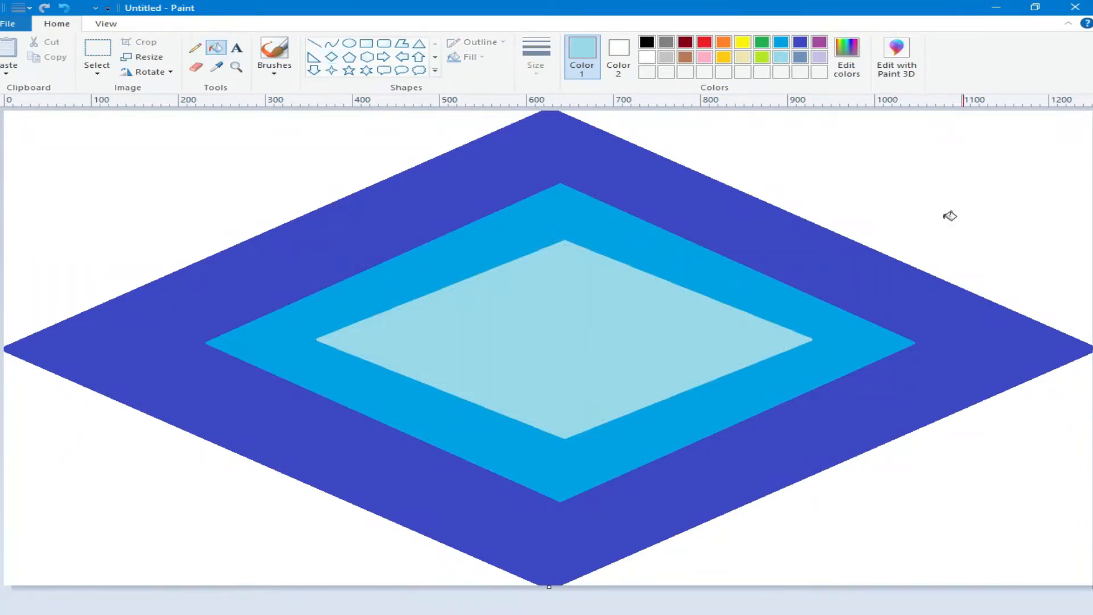
Mix a custom dark teal color with red 23, green 95 and blue 113
click(847, 52)
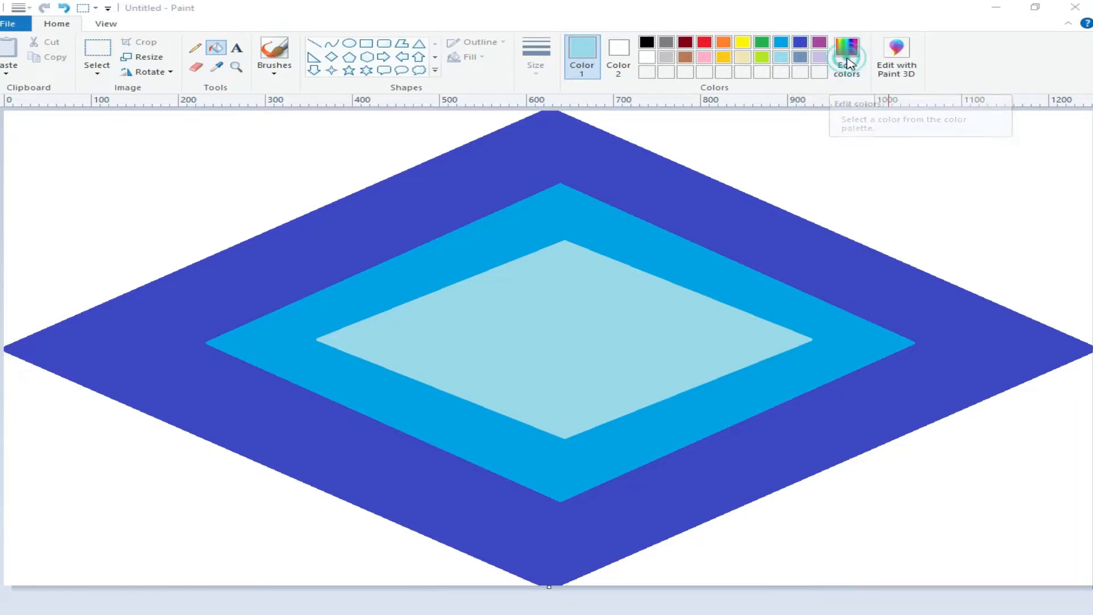
click(722, 345)
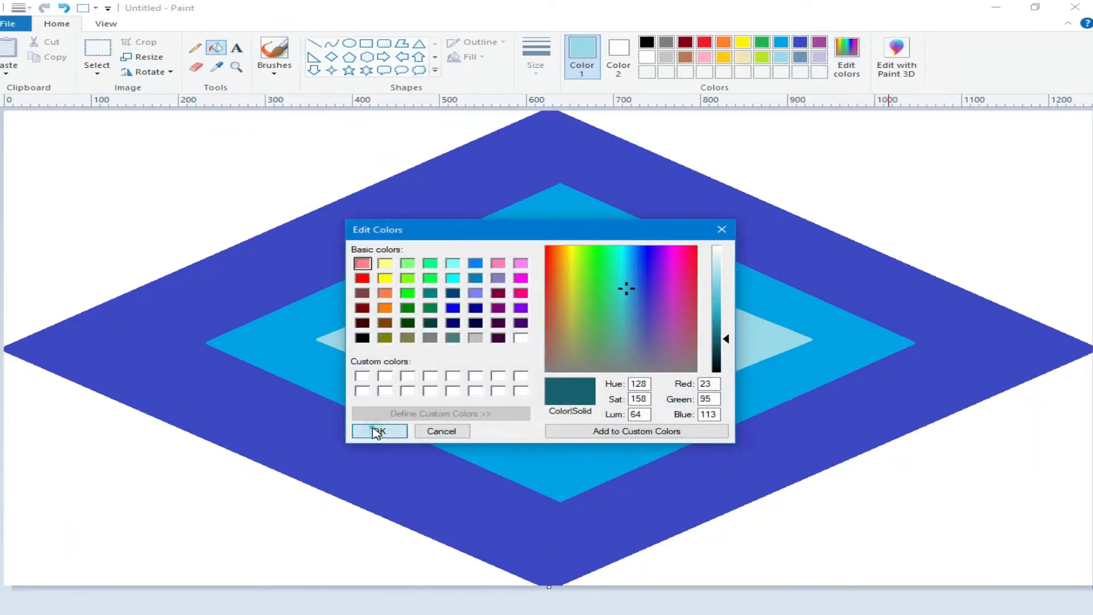
click(367, 431)
Darken indigo to red 10, green 12, blue 35 and fill the four white corners around the large diamond with it
click(800, 42)
click(847, 54)
click(721, 354)
click(722, 367)
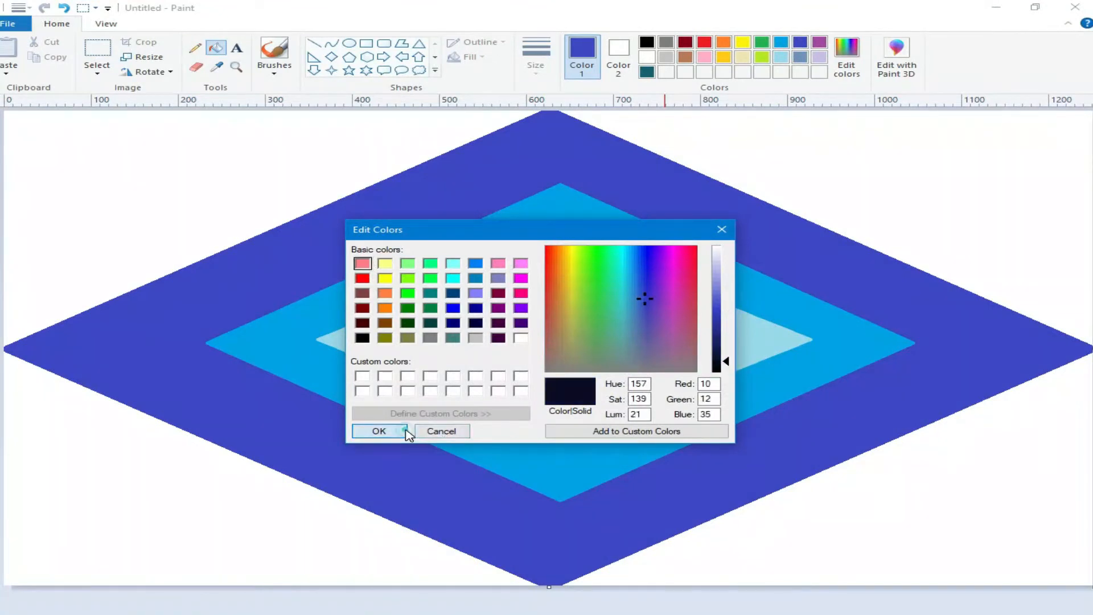
click(378, 431)
click(217, 123)
click(849, 146)
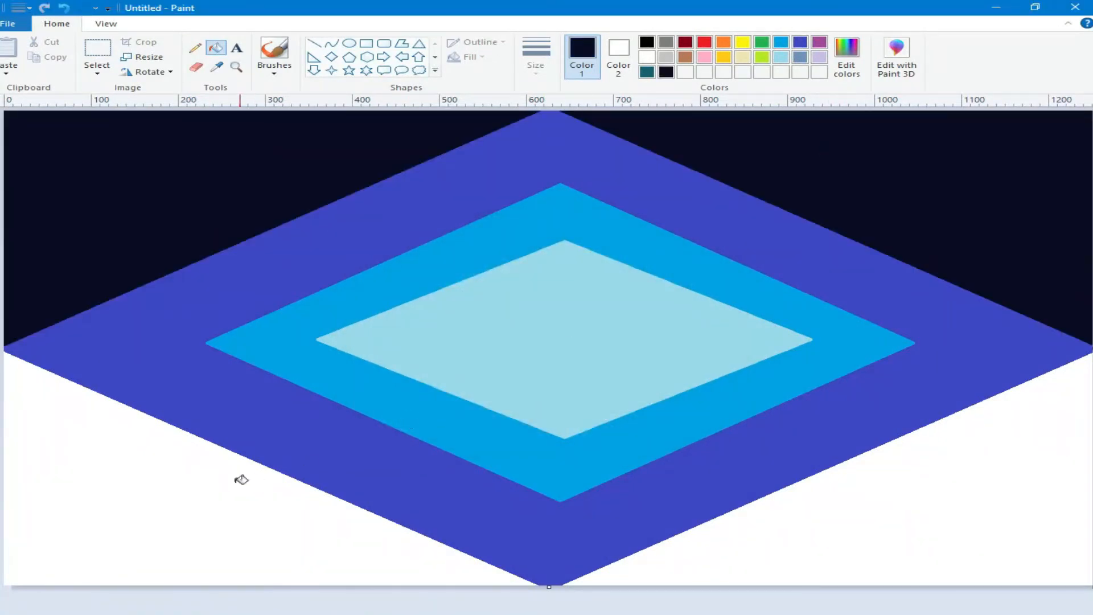
click(207, 480)
click(905, 515)
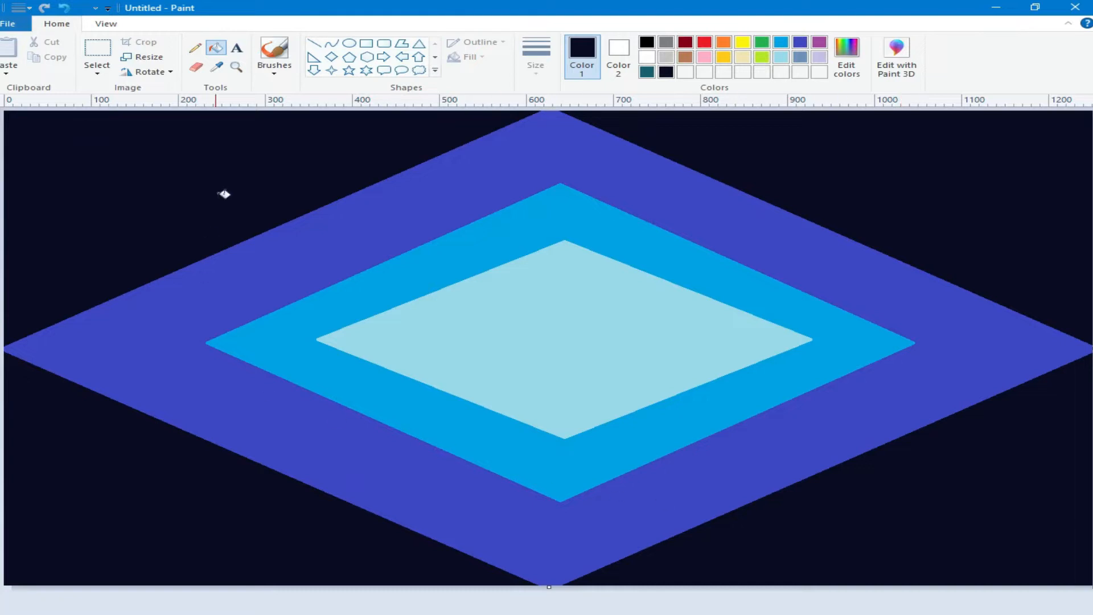
Sample the middle diamond's turquoise, darken it to red 0, green 149, blue 213, and fill the outer diamond with it
click(405, 191)
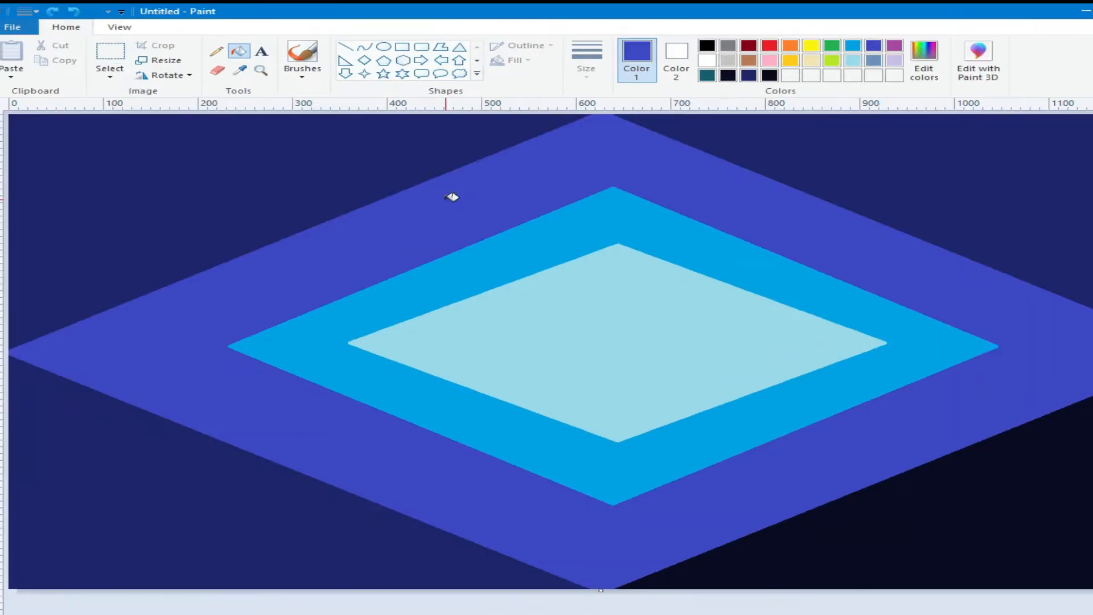
click(240, 70)
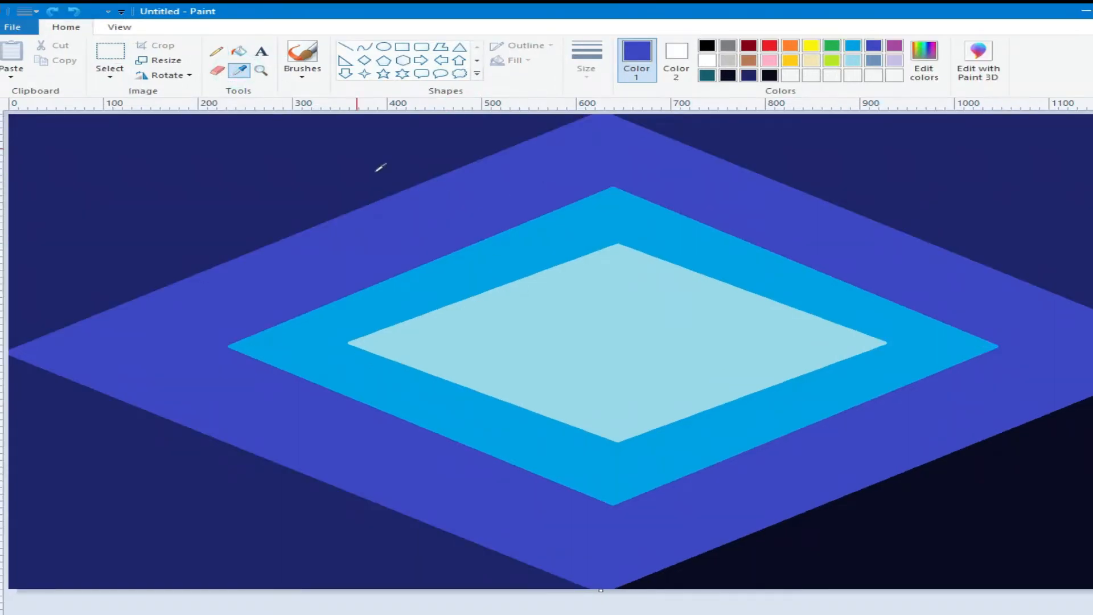
click(459, 275)
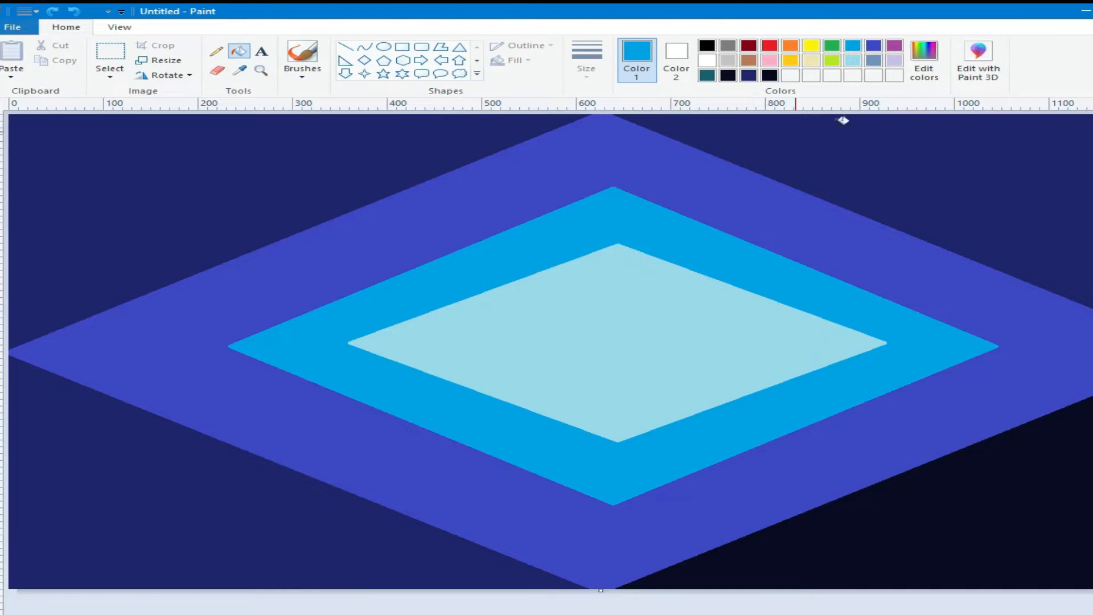
click(923, 57)
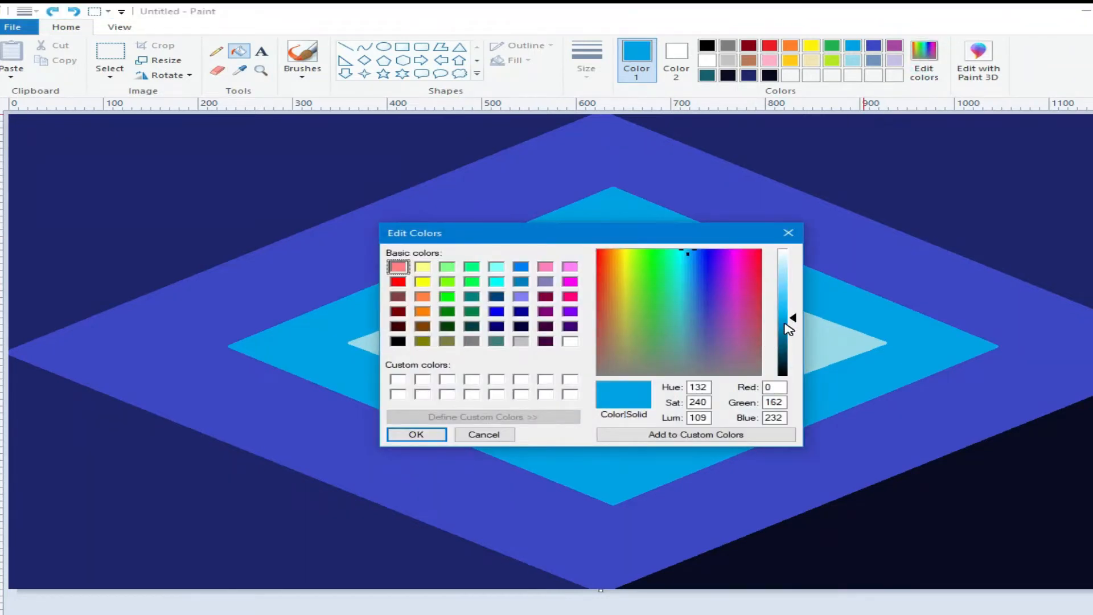
click(789, 330)
click(412, 436)
click(474, 191)
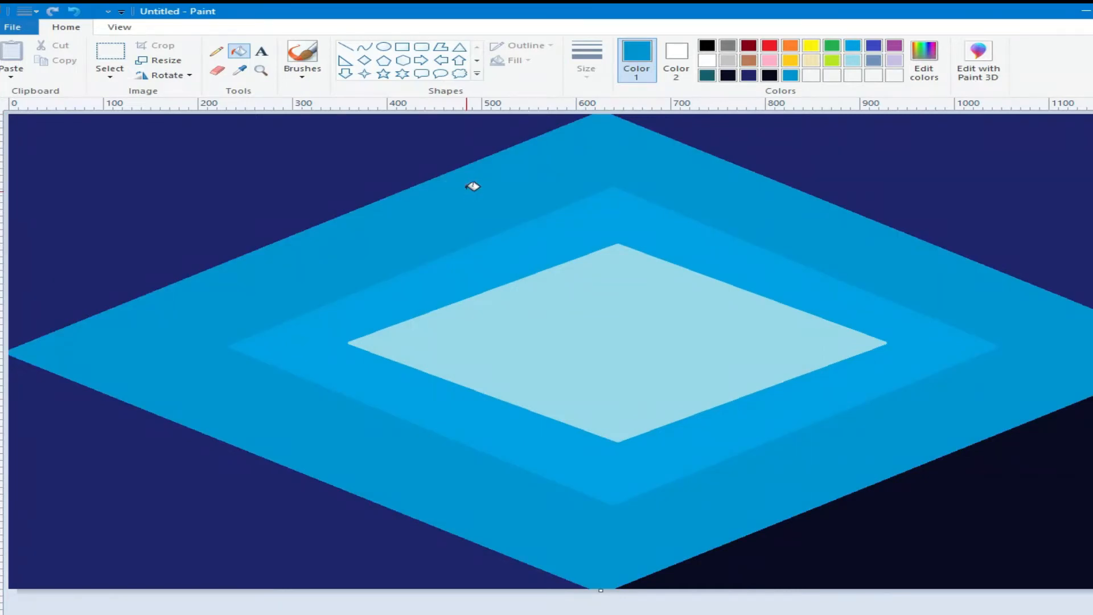
Mix a darker blue and draw a diagonal line across each upper corner, roughly parallel to the outer diamond's edges
click(926, 65)
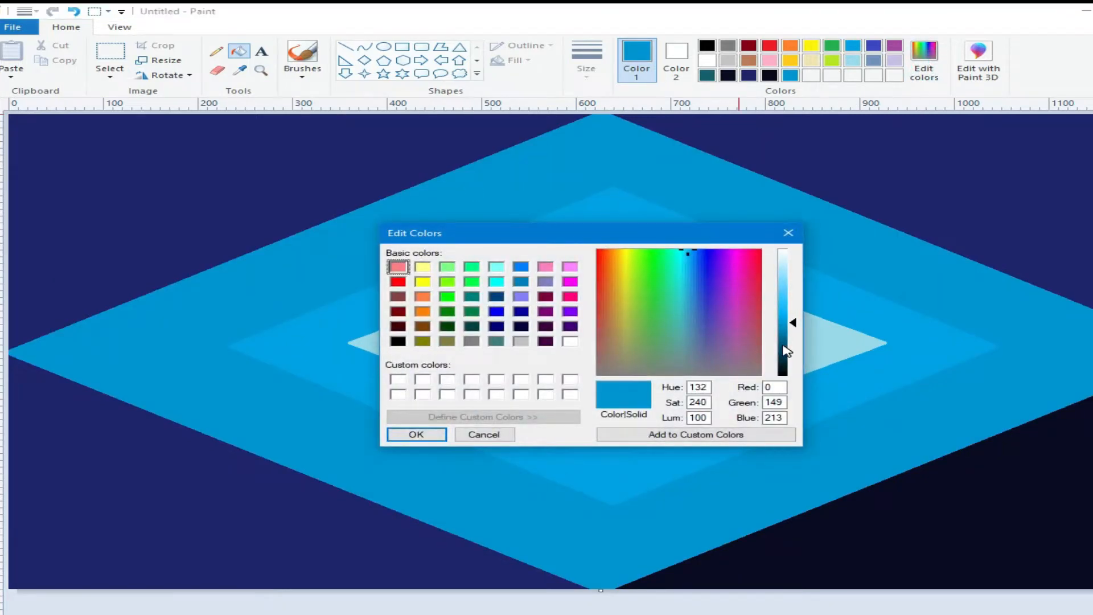
click(787, 351)
click(417, 435)
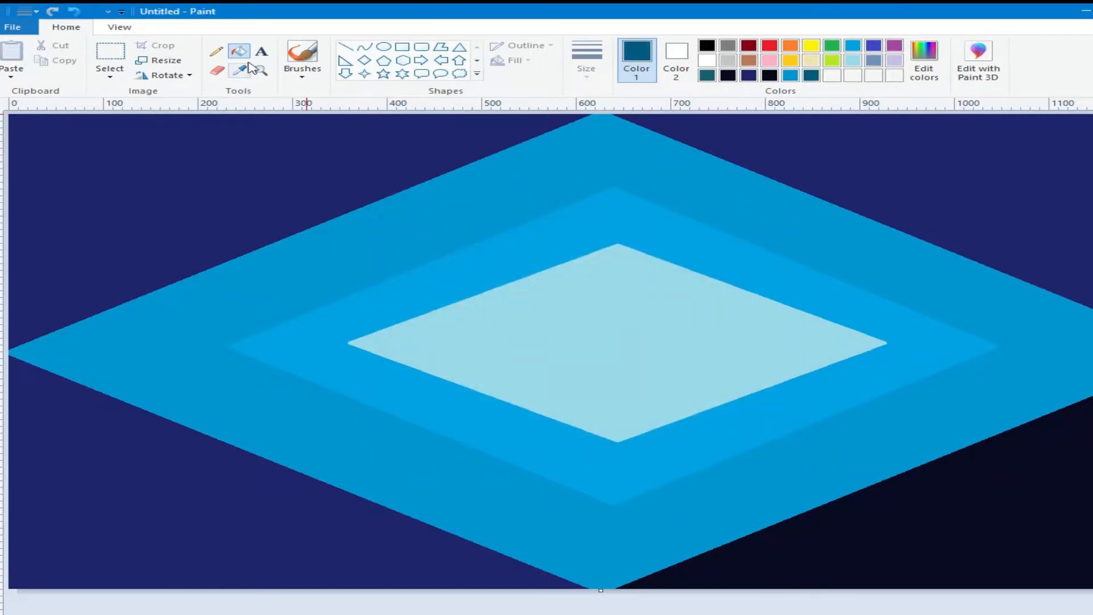
click(349, 51)
drag(345, 118, 7, 249)
drag(344, 120, 385, 103)
drag(904, 115, 1091, 212)
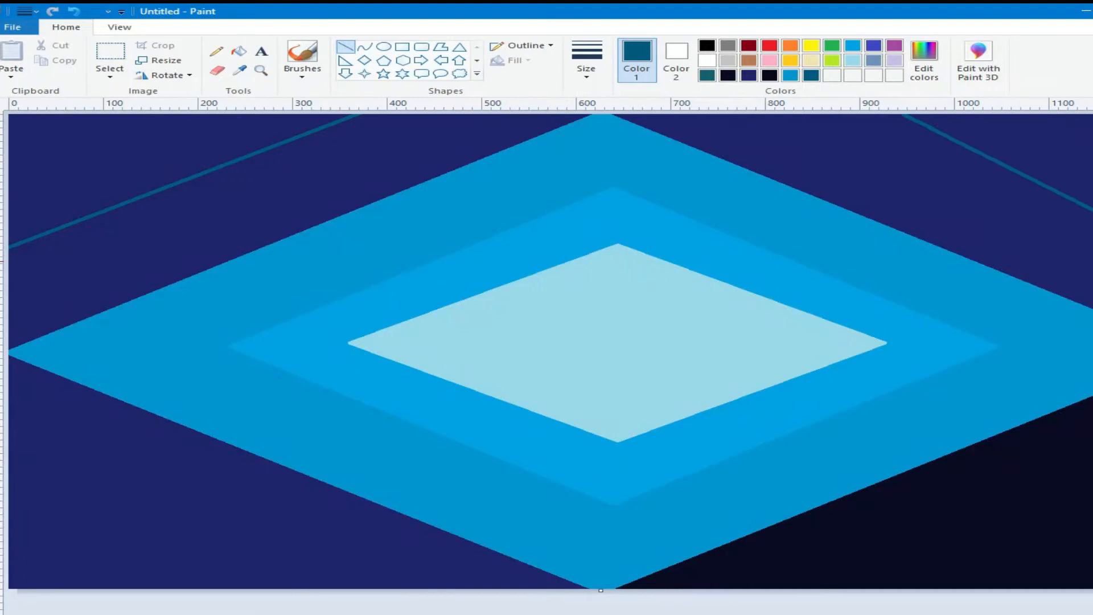
drag(908, 109, 867, 106)
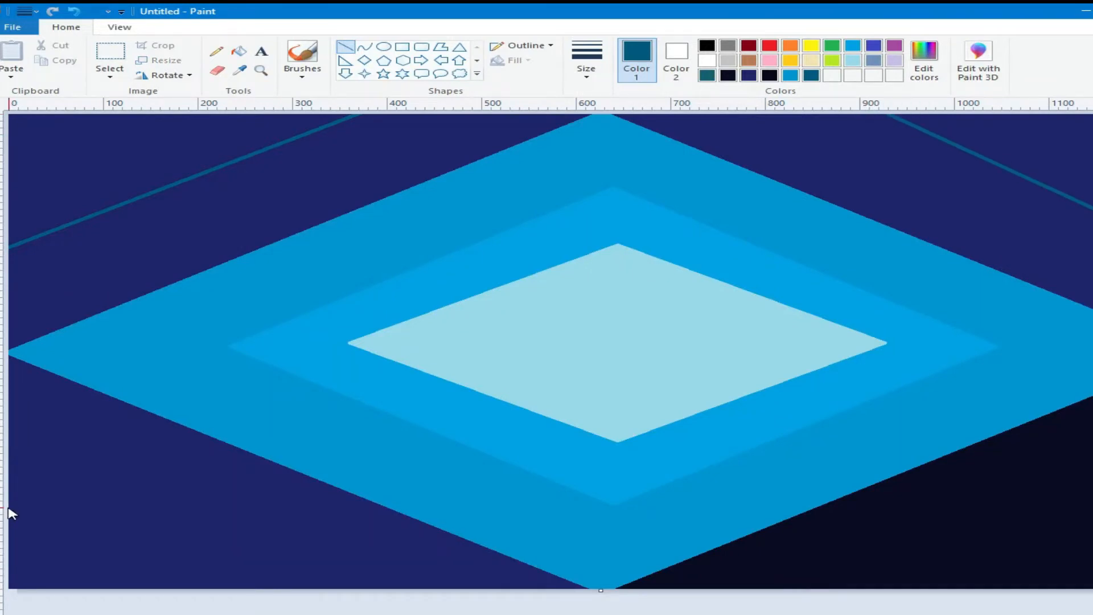
Draw matching dark blue diagonal lines across the two lower corners of the canvas
drag(11, 498, 293, 598)
drag(18, 502, 11, 468)
drag(1090, 493, 854, 607)
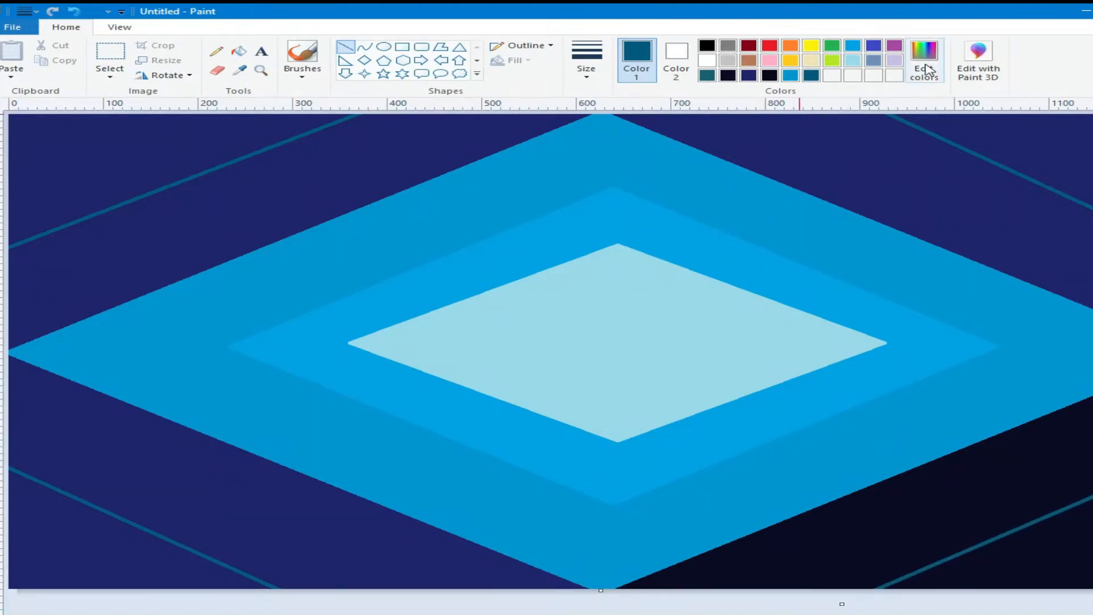
Mix a very dark blue with red 0, green 41, blue 60 and try it on the upper-left band
click(924, 59)
click(788, 368)
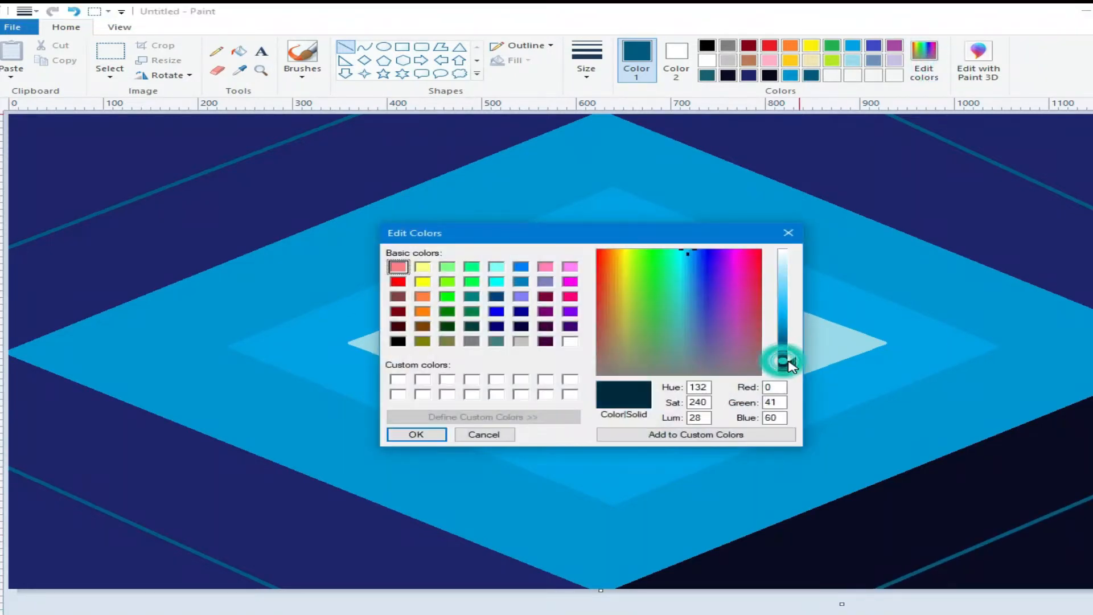
click(416, 435)
click(240, 51)
click(292, 185)
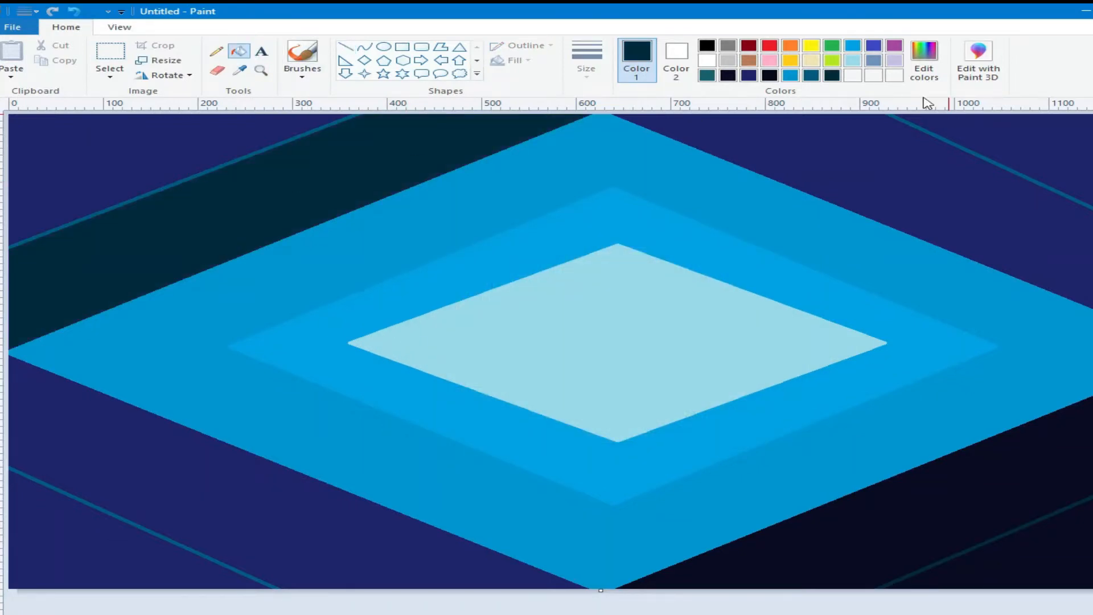
Fill the four bands between the outer diamond and the diagonal lines with indigo
click(874, 47)
click(297, 159)
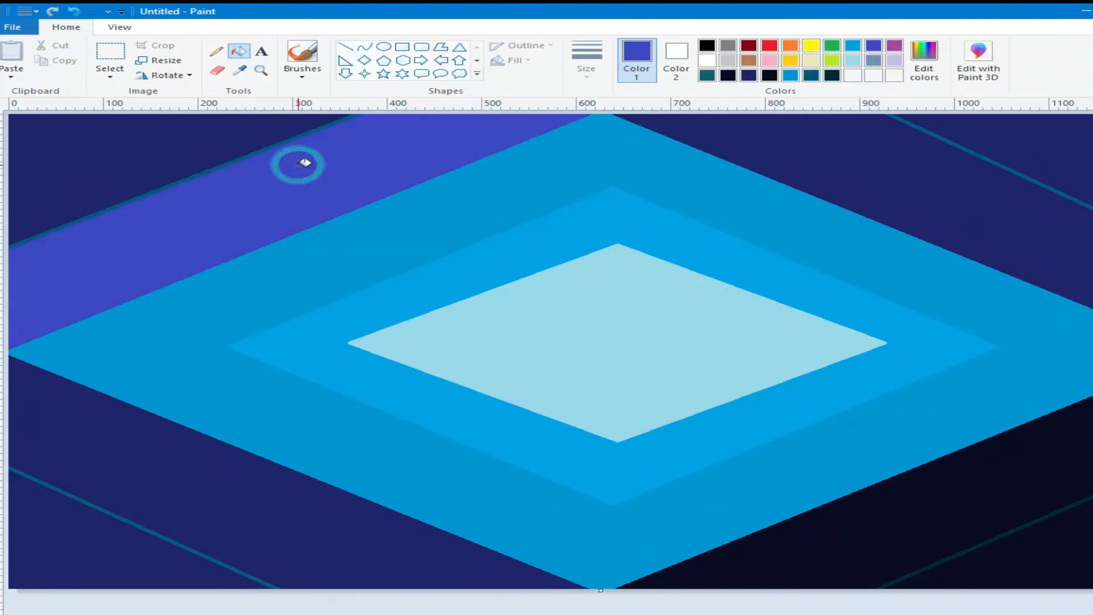
click(874, 161)
click(954, 511)
click(293, 527)
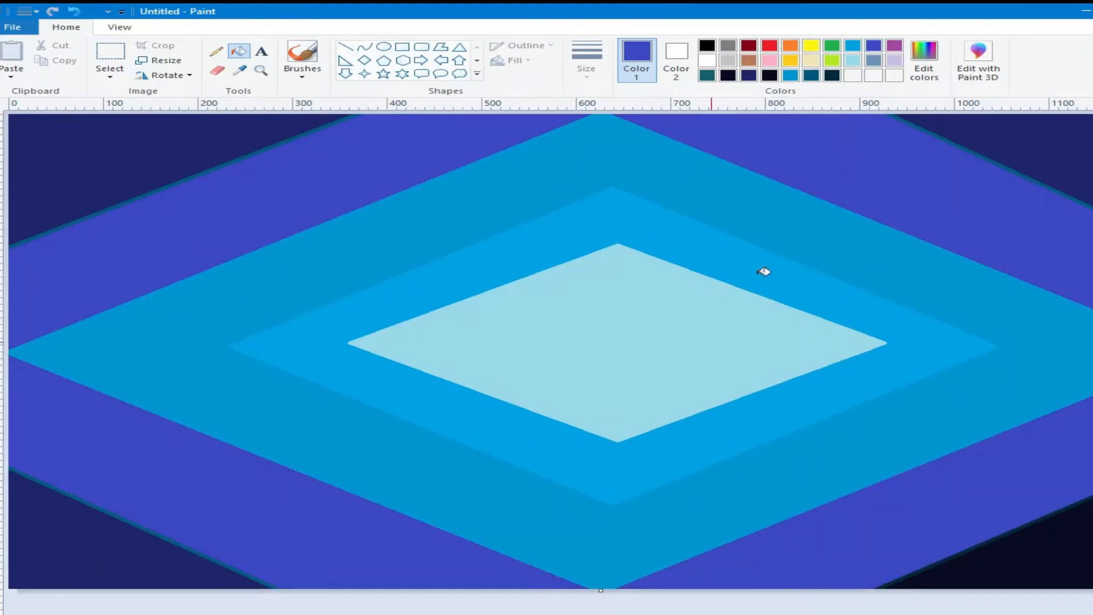
Darken indigo to red 2, green 2, blue 6 and fill the four outermost corners with this near-black color
click(923, 62)
click(786, 374)
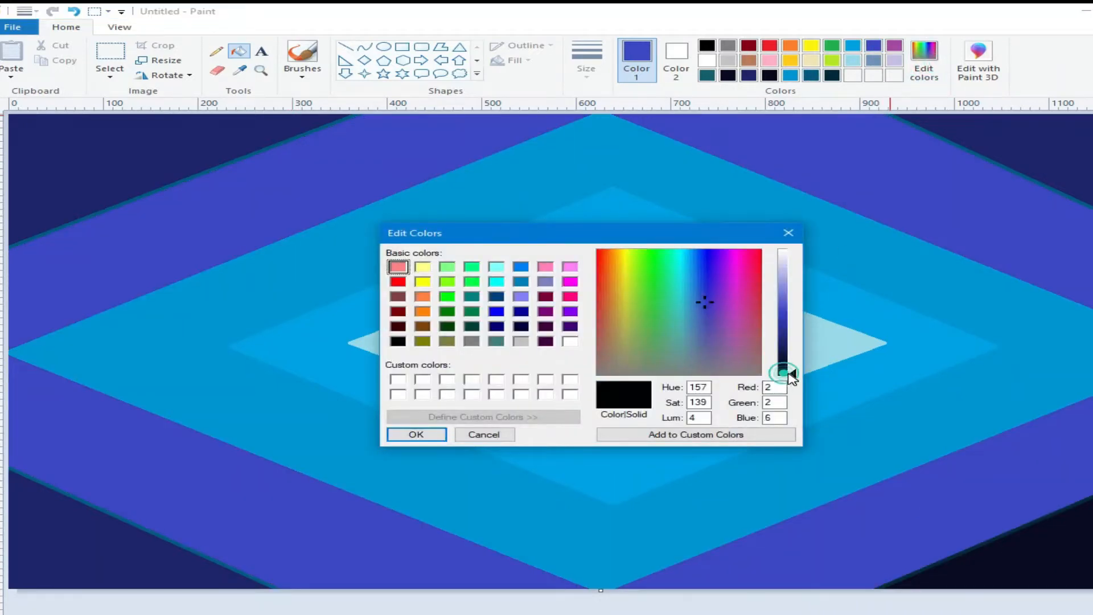
click(418, 435)
click(108, 134)
click(1037, 178)
click(1074, 527)
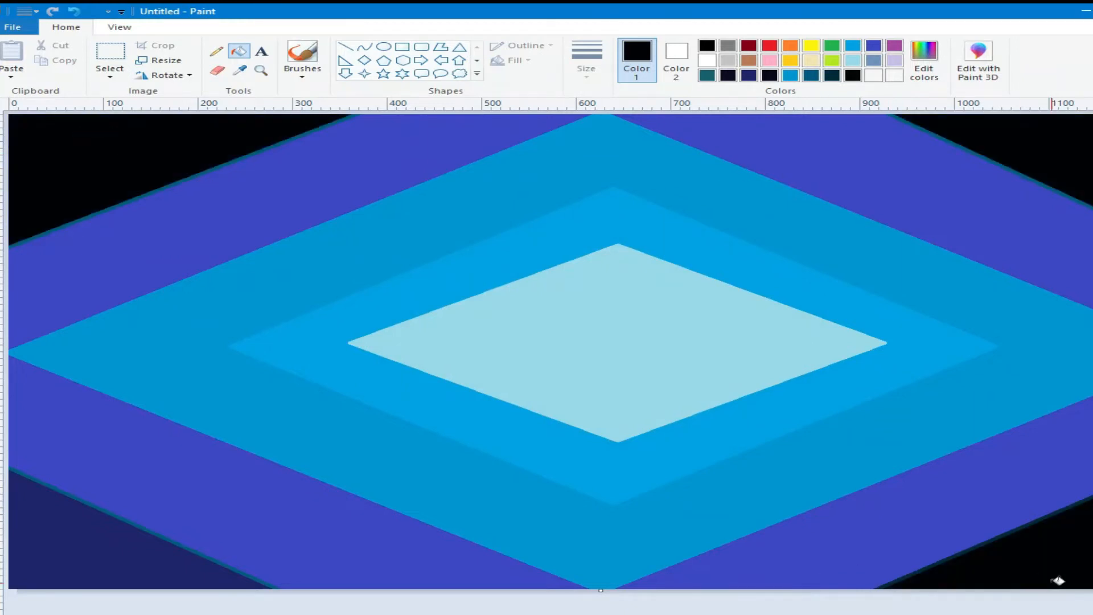
click(70, 538)
click(96, 508)
click(1007, 537)
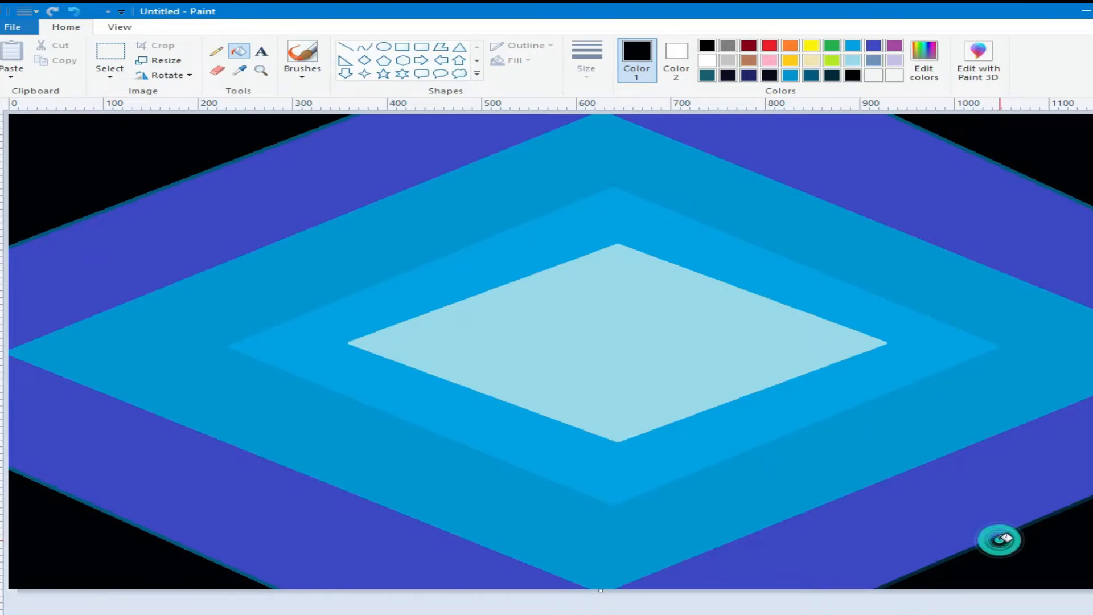
Copy the image's pixel width and shrink the image horizontally with the aspect ratio unlocked
click(155, 60)
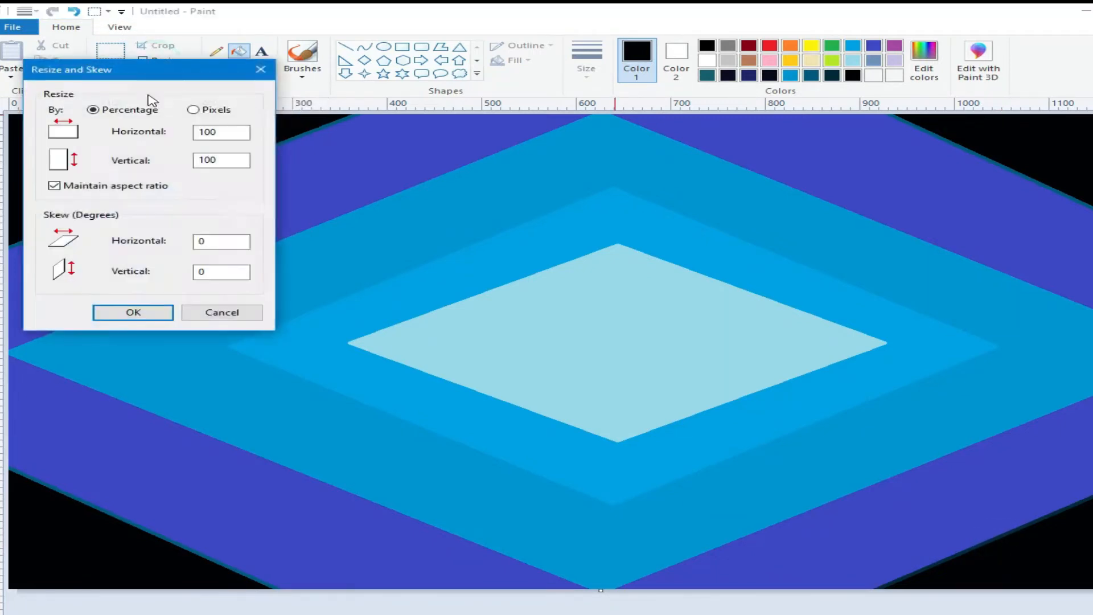
click(54, 186)
click(194, 109)
drag(245, 132, 205, 132)
right_click(208, 132)
click(249, 160)
click(132, 312)
Stretch the image back to the copied pixel width with the aspect ratio unlocked
click(155, 60)
click(54, 186)
click(193, 109)
drag(245, 133, 205, 132)
right_click(206, 132)
click(242, 189)
click(163, 311)
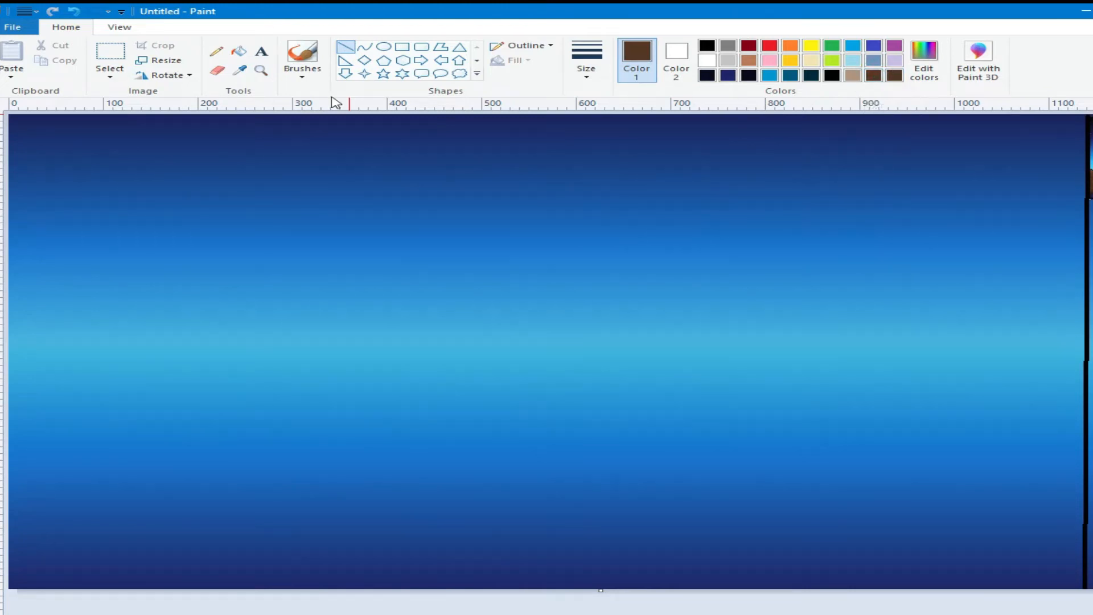
click(303, 73)
click(341, 126)
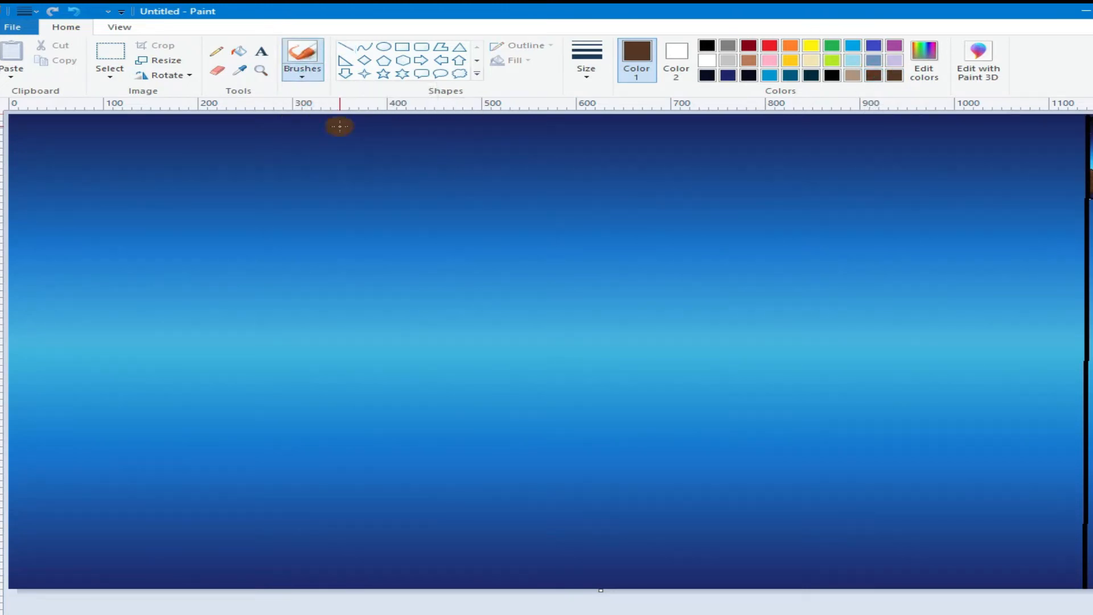
click(346, 48)
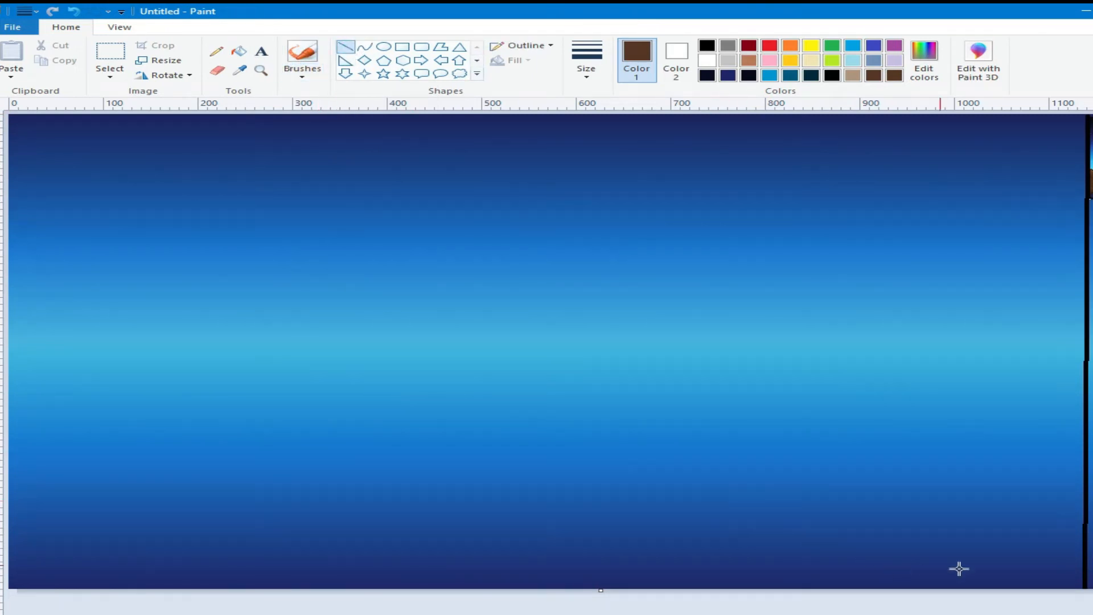
Outline the slope of a brown hill rising toward the lower-right corner with the Crayon brush at the thickest size
click(587, 63)
click(622, 182)
click(303, 77)
click(343, 124)
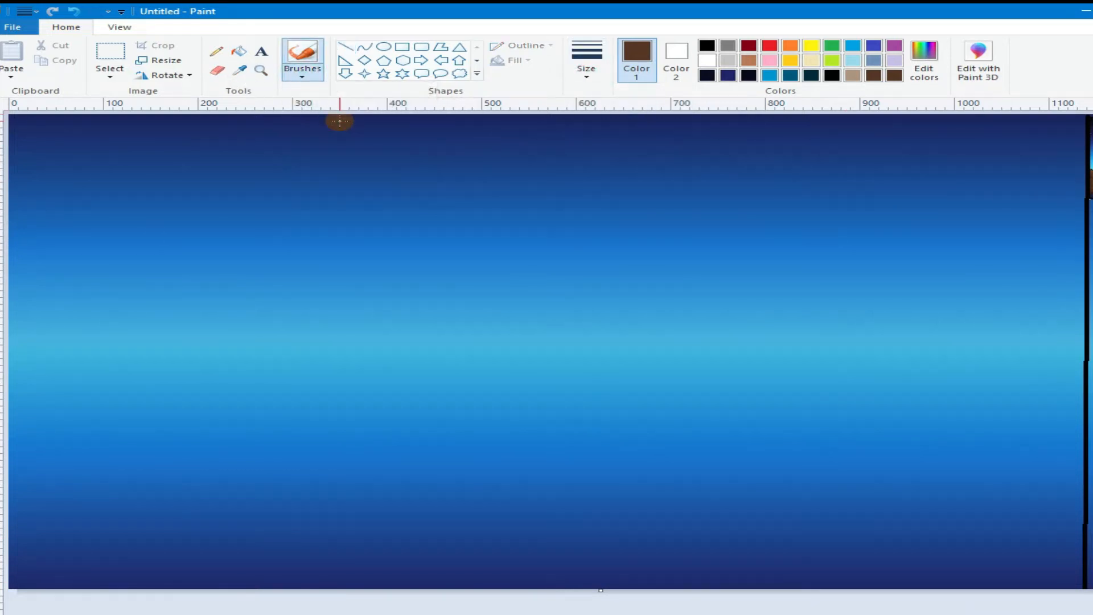
mouse_move(958, 578)
mouse_down()
mouse_move(1037, 588)
mouse_move(1076, 564)
mouse_move(733, 587)
mouse_up()
drag(1074, 531, 930, 555)
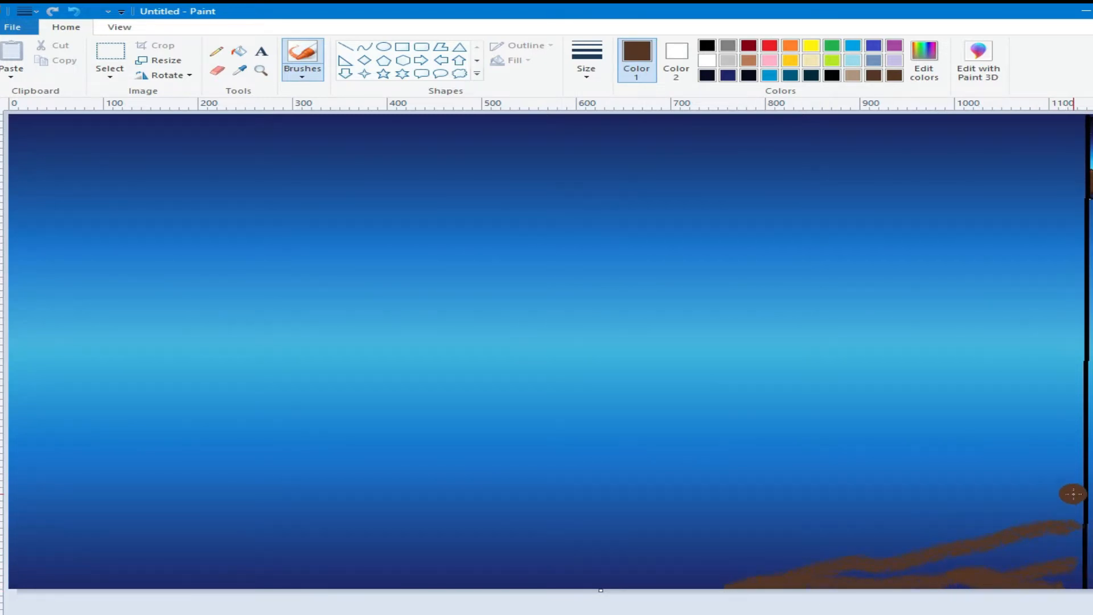
mouse_move(1081, 426)
mouse_down()
mouse_move(969, 452)
mouse_move(743, 546)
mouse_move(602, 582)
mouse_move(509, 587)
mouse_up()
mouse_move(1039, 456)
mouse_down()
mouse_move(1061, 435)
mouse_move(1067, 467)
mouse_move(1041, 487)
mouse_move(1061, 508)
mouse_move(1069, 483)
mouse_up()
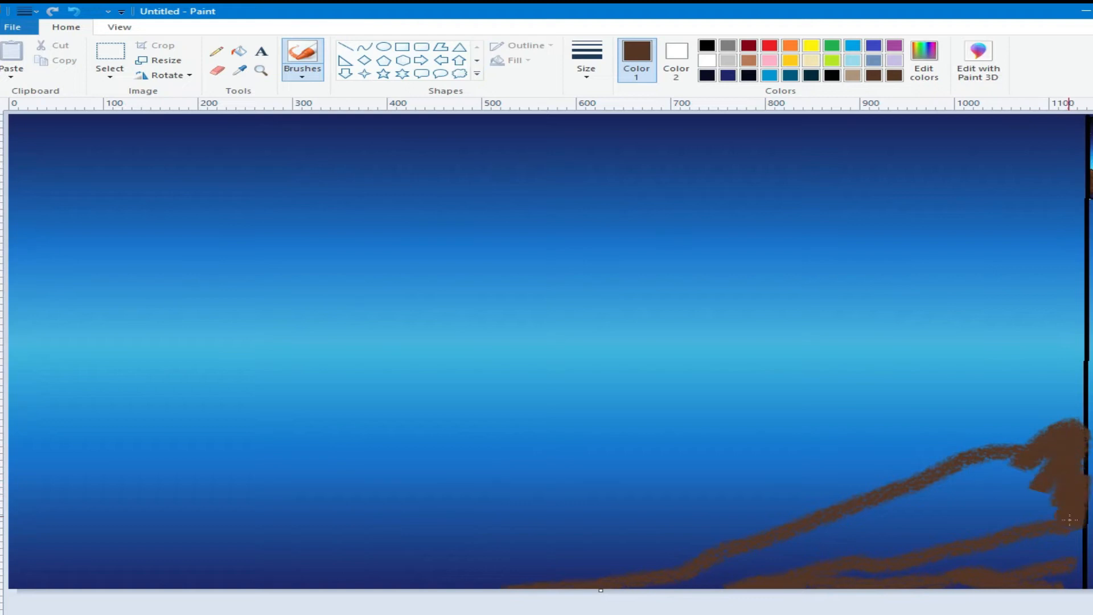
Fill the right hill solid brown and smooth its ridge down to the bottom edge of the picture
mouse_move(1067, 535)
mouse_down()
mouse_move(1068, 584)
mouse_move(1084, 574)
mouse_move(1036, 538)
mouse_move(1022, 510)
mouse_move(969, 560)
mouse_move(868, 574)
mouse_up()
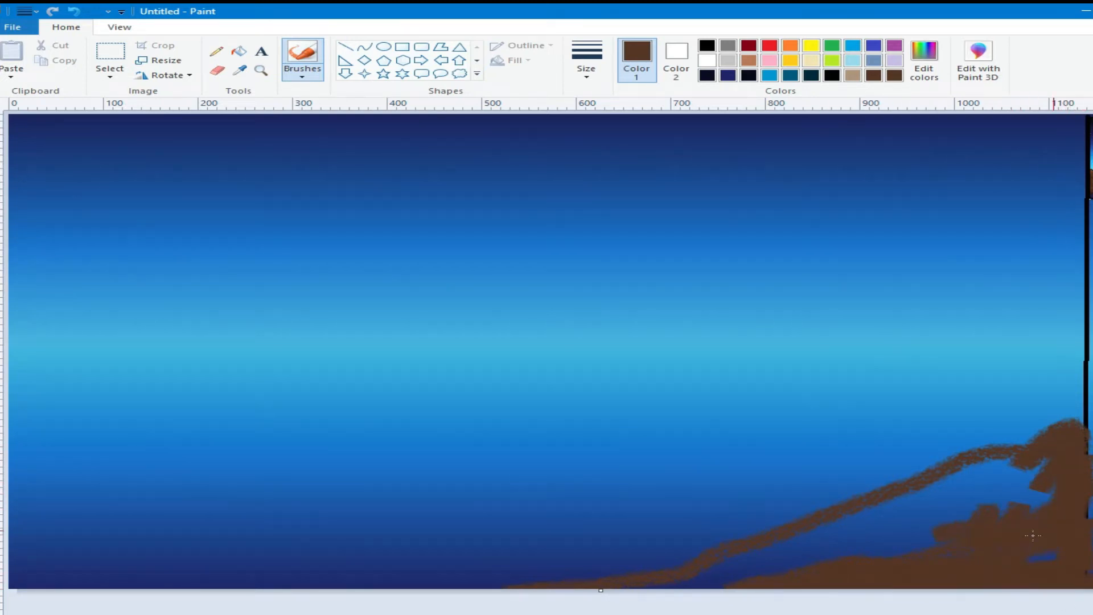
mouse_move(1049, 541)
mouse_down()
mouse_move(933, 521)
mouse_move(1015, 513)
mouse_move(986, 476)
mouse_move(975, 489)
mouse_move(968, 466)
mouse_move(997, 468)
mouse_move(1036, 525)
mouse_move(916, 486)
mouse_move(876, 516)
mouse_move(906, 517)
mouse_move(939, 485)
mouse_move(881, 552)
mouse_up()
drag(732, 558, 758, 578)
mouse_move(1032, 539)
mouse_down()
mouse_move(976, 549)
mouse_move(1022, 508)
mouse_move(913, 516)
mouse_up()
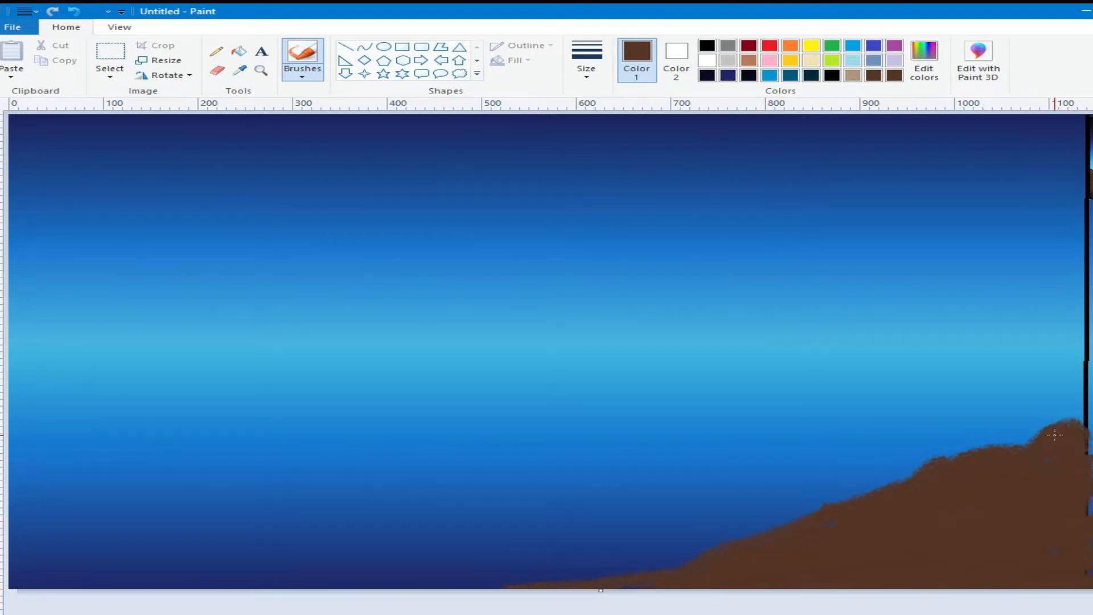
drag(866, 506, 745, 539)
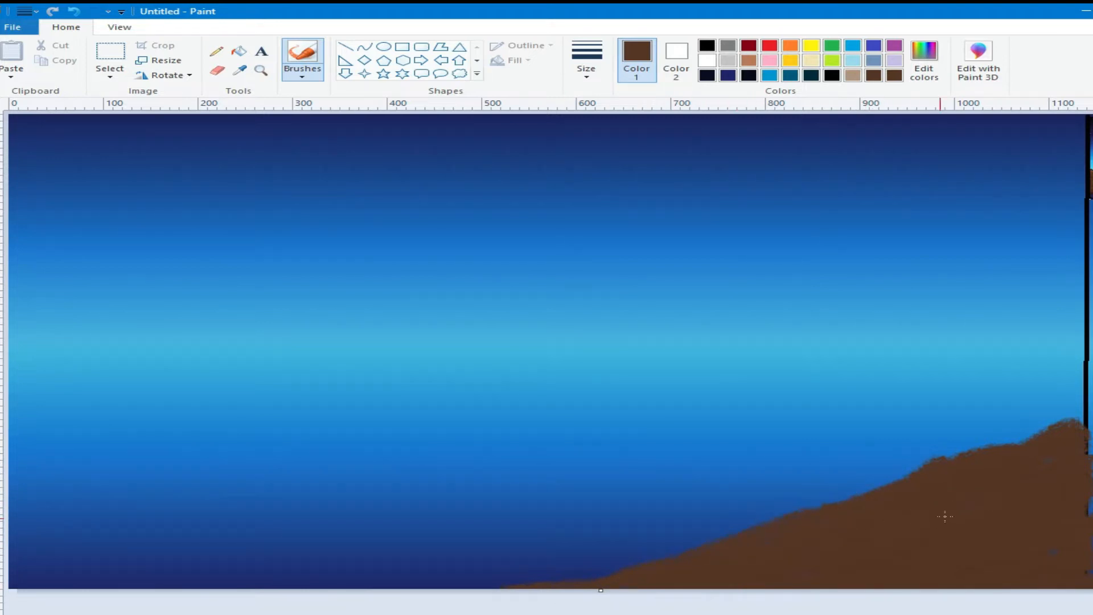
drag(1071, 433, 980, 454)
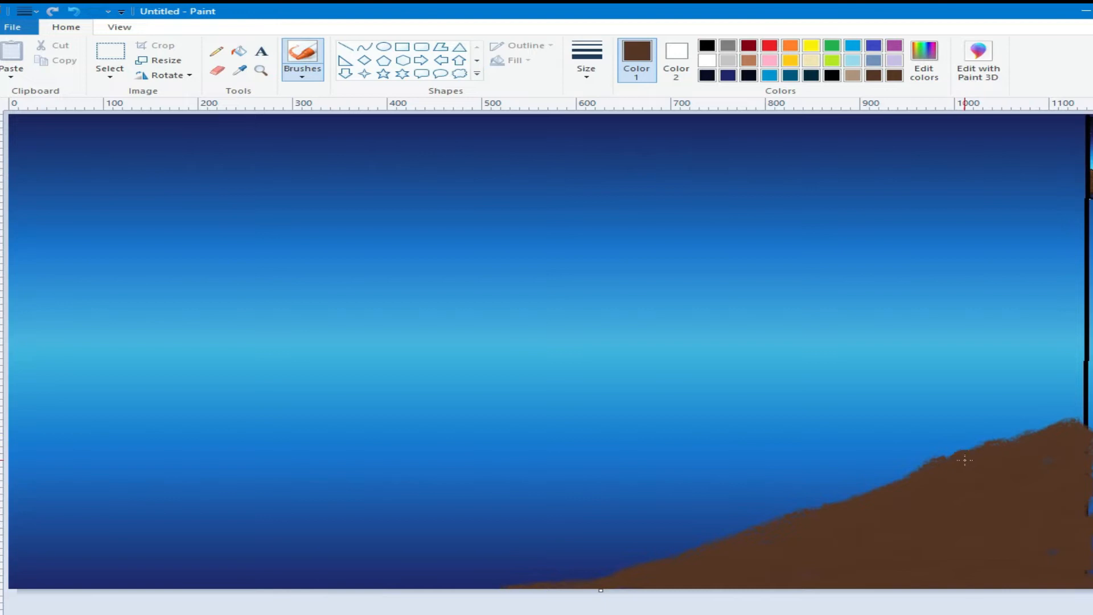
Paint a solid brown land mass from the picture's left edge, tapering toward the center, and undo the last stray mark
mouse_move(11, 424)
mouse_down()
mouse_move(307, 430)
mouse_move(268, 418)
mouse_move(21, 427)
mouse_move(120, 439)
mouse_move(74, 460)
mouse_move(40, 429)
mouse_move(150, 450)
mouse_move(40, 475)
mouse_up()
mouse_move(305, 428)
mouse_down()
mouse_move(273, 427)
mouse_move(14, 513)
mouse_move(51, 521)
mouse_up()
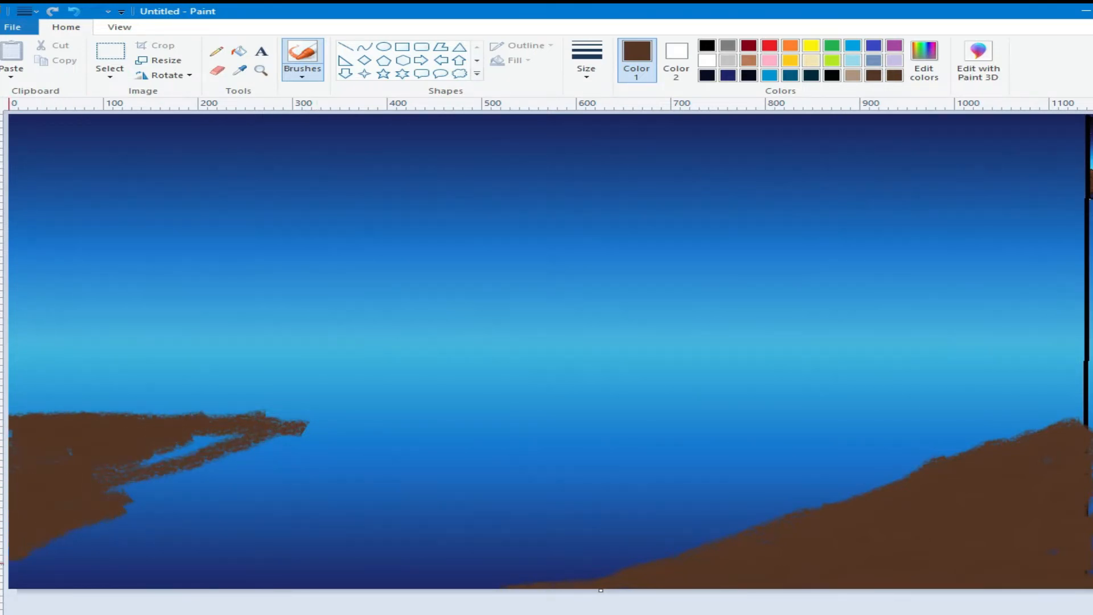
mouse_move(45, 545)
mouse_down()
mouse_move(162, 506)
mouse_move(133, 504)
mouse_move(240, 451)
mouse_move(122, 465)
mouse_move(160, 452)
mouse_move(235, 462)
mouse_move(217, 482)
mouse_move(279, 445)
mouse_move(234, 451)
mouse_move(275, 432)
mouse_move(232, 436)
mouse_move(285, 432)
mouse_move(237, 425)
mouse_move(328, 427)
mouse_move(299, 435)
mouse_move(416, 422)
mouse_up()
click(325, 256)
key(ctrl+z)
Extend the left land mass to mid-picture and build rounded hilltops along its upper edge with the second-thickest brush size
click(302, 73)
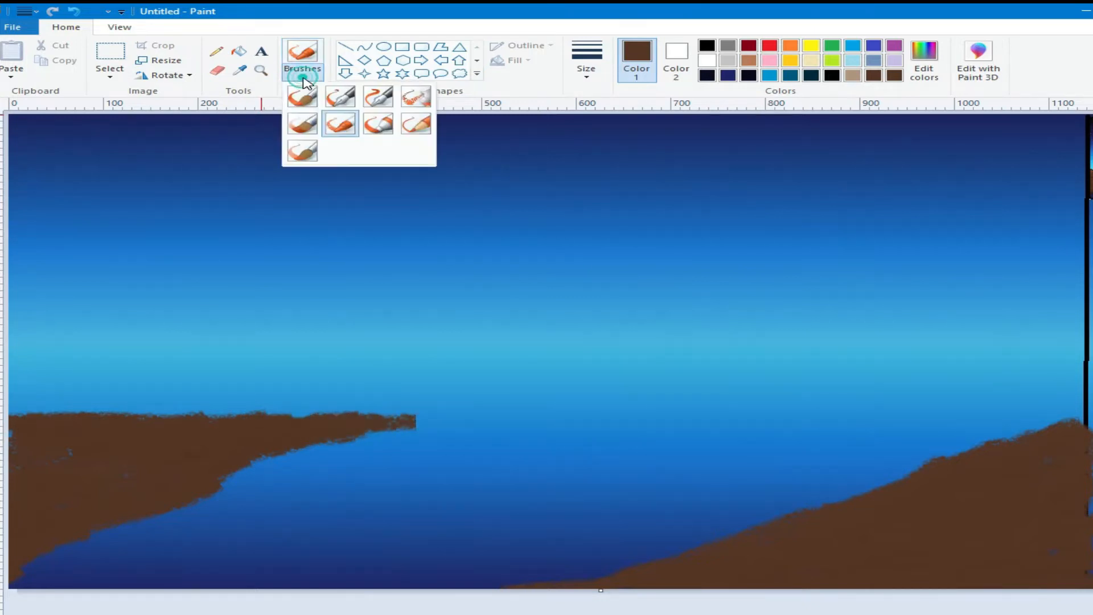
click(587, 64)
click(602, 152)
mouse_move(398, 422)
mouse_down()
mouse_move(602, 417)
mouse_move(371, 435)
mouse_move(202, 463)
mouse_move(201, 479)
mouse_move(275, 456)
mouse_move(212, 482)
mouse_move(401, 436)
mouse_move(217, 469)
mouse_move(215, 481)
mouse_move(253, 469)
mouse_move(197, 466)
mouse_move(103, 418)
mouse_move(32, 421)
mouse_up()
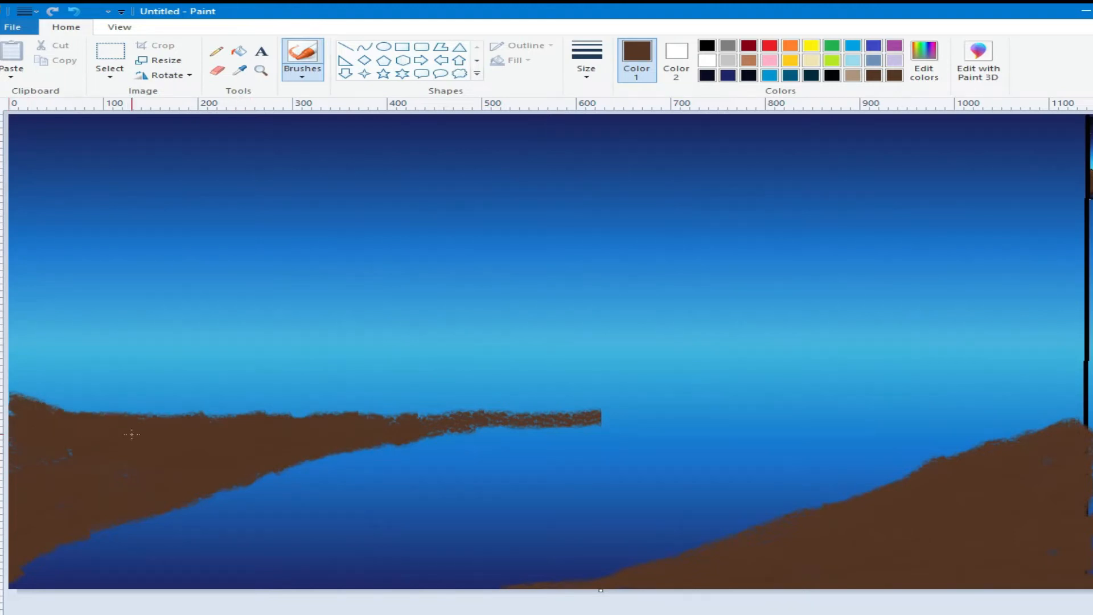
mouse_move(170, 415)
mouse_down()
mouse_move(8, 383)
mouse_move(113, 418)
mouse_move(37, 375)
mouse_move(13, 379)
mouse_up()
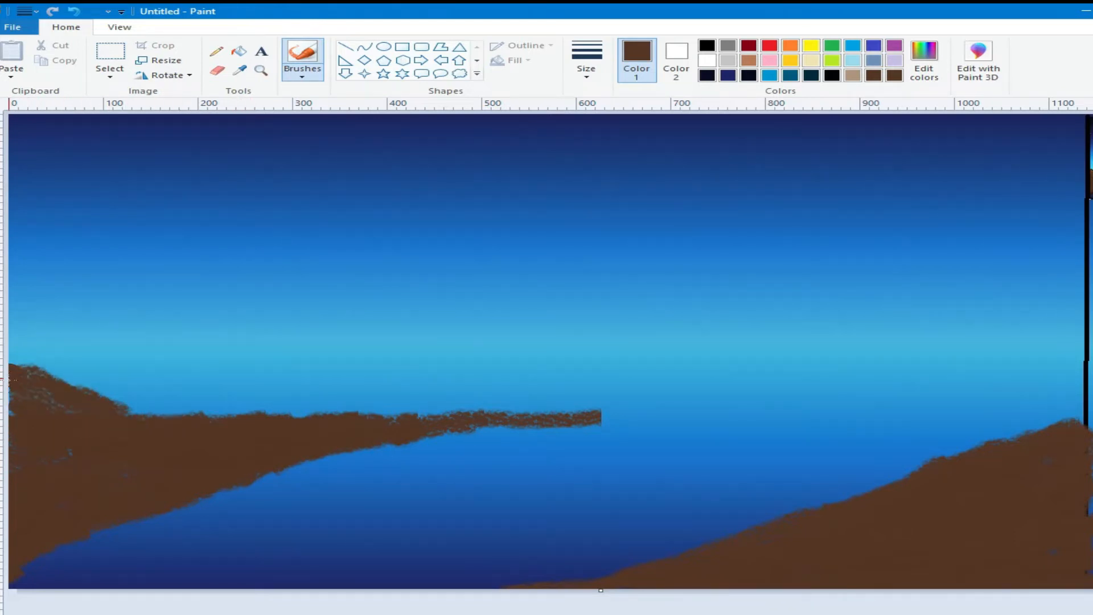
mouse_move(70, 416)
mouse_down()
mouse_move(140, 389)
mouse_move(192, 416)
mouse_move(113, 423)
mouse_move(164, 394)
mouse_move(275, 418)
mouse_move(129, 401)
mouse_up()
mouse_move(256, 427)
mouse_down()
mouse_move(283, 409)
mouse_move(357, 415)
mouse_move(301, 407)
mouse_move(349, 419)
mouse_move(562, 414)
mouse_move(520, 417)
mouse_up()
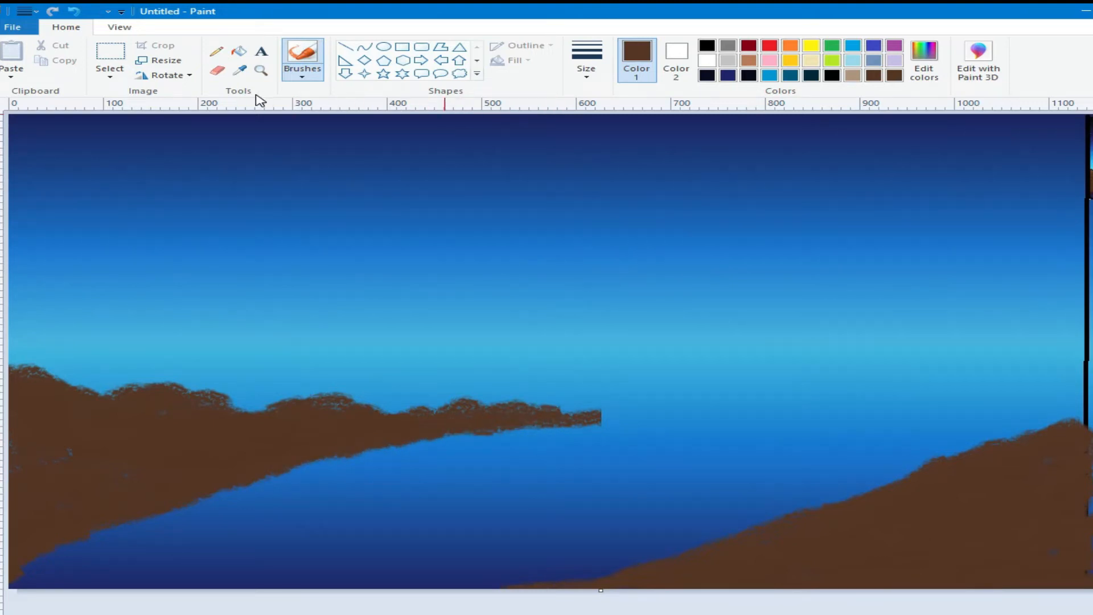
Paint a narrow brown shoreline joining the left land mass to the right hill, using a thinner brush size
click(586, 60)
click(595, 110)
mouse_move(985, 438)
mouse_down()
mouse_move(410, 456)
mouse_move(598, 434)
mouse_move(577, 424)
mouse_move(639, 435)
mouse_move(824, 427)
mouse_move(1047, 436)
mouse_up()
drag(898, 431, 771, 430)
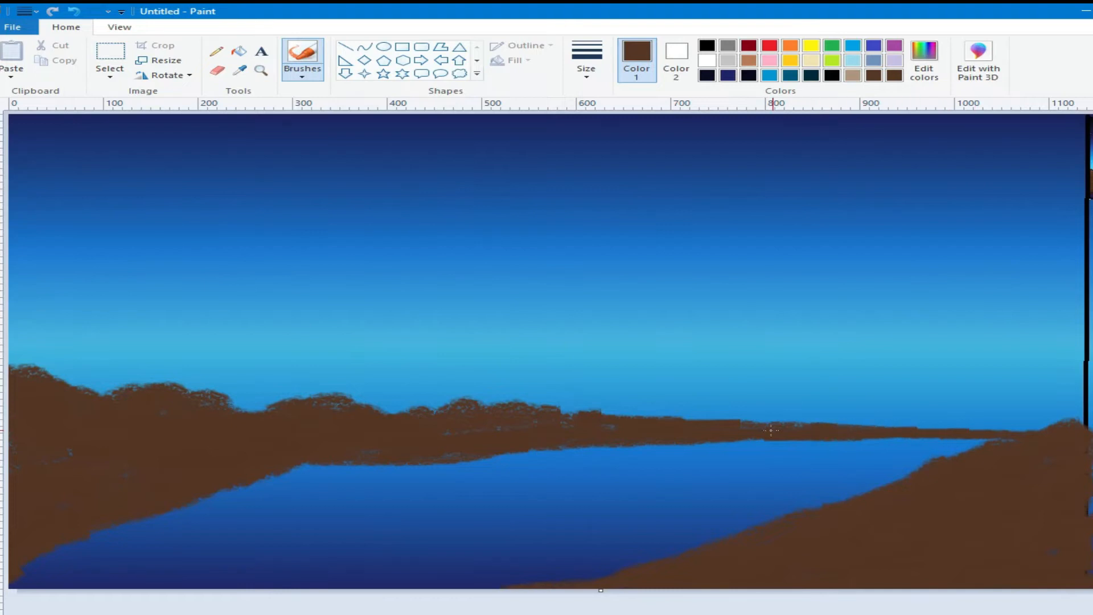
Build up the right hill's peak and slope in brown and smooth the waterline of the left bank
mouse_move(974, 433)
mouse_down()
mouse_move(1074, 413)
mouse_move(1020, 409)
mouse_move(1082, 406)
mouse_move(980, 444)
mouse_up()
drag(931, 470, 890, 474)
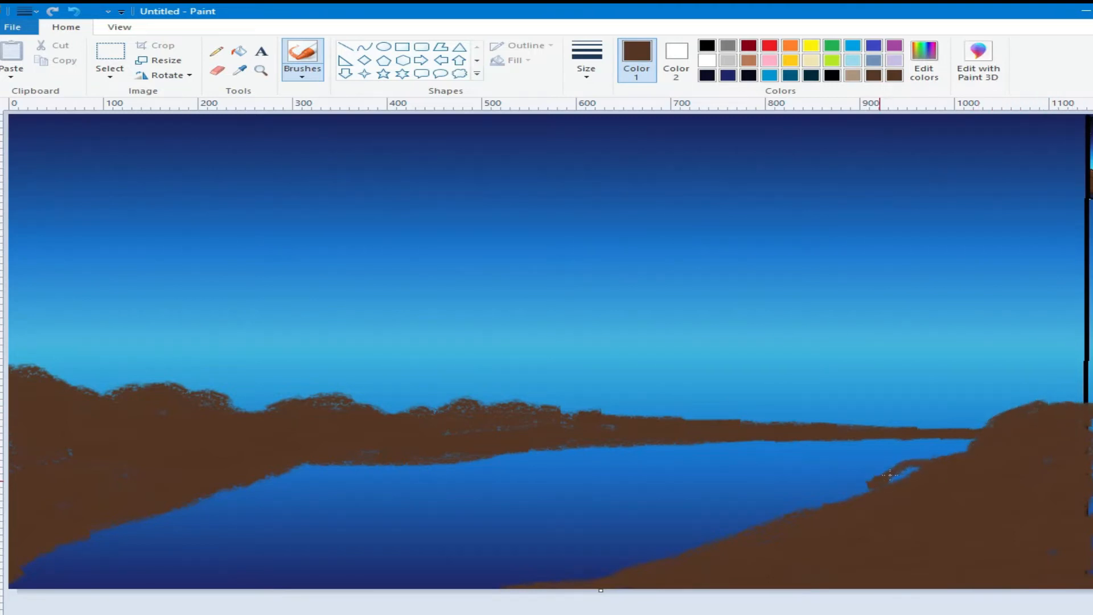
mouse_move(843, 503)
mouse_down()
mouse_move(790, 511)
mouse_move(705, 546)
mouse_up()
mouse_move(344, 465)
mouse_down()
mouse_move(178, 490)
mouse_move(55, 532)
mouse_move(48, 561)
mouse_move(27, 557)
mouse_move(120, 511)
mouse_move(409, 459)
mouse_move(326, 465)
mouse_move(34, 559)
mouse_move(284, 490)
mouse_move(462, 457)
mouse_up()
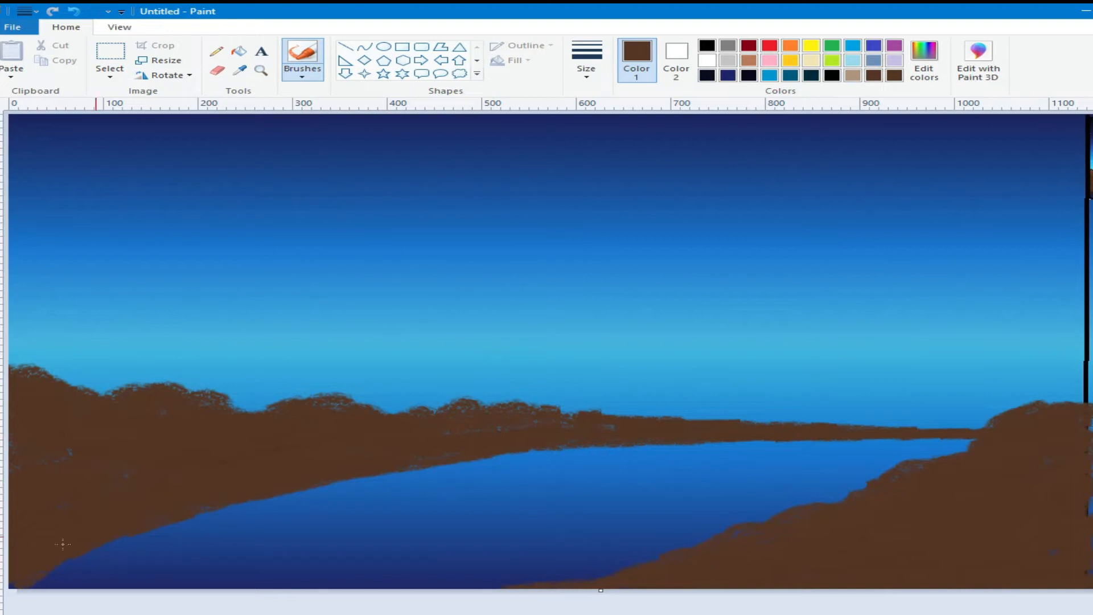
mouse_move(141, 540)
mouse_down()
mouse_move(367, 481)
mouse_move(342, 483)
mouse_up()
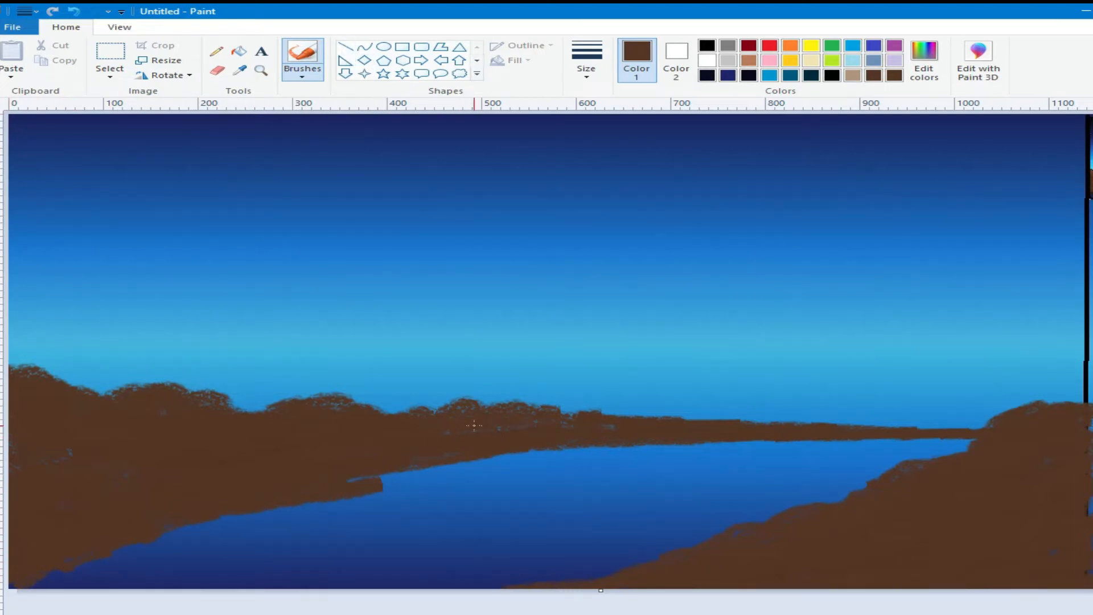
mouse_move(561, 447)
mouse_down()
mouse_move(369, 487)
mouse_move(446, 453)
mouse_up()
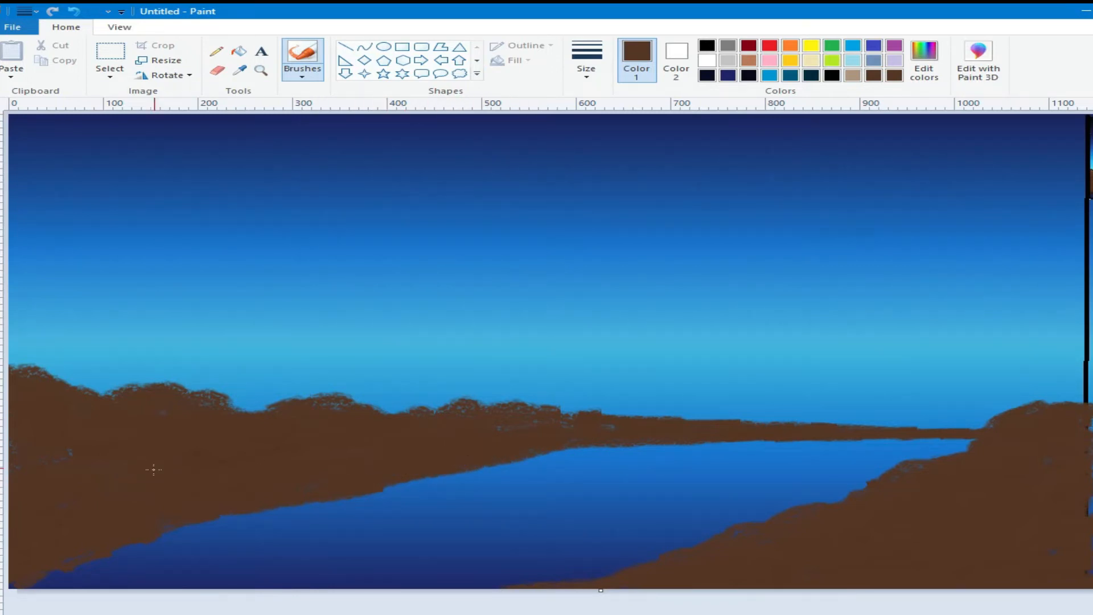
Darken the brown paint color and apply a first stroke low on the left land mass
click(924, 57)
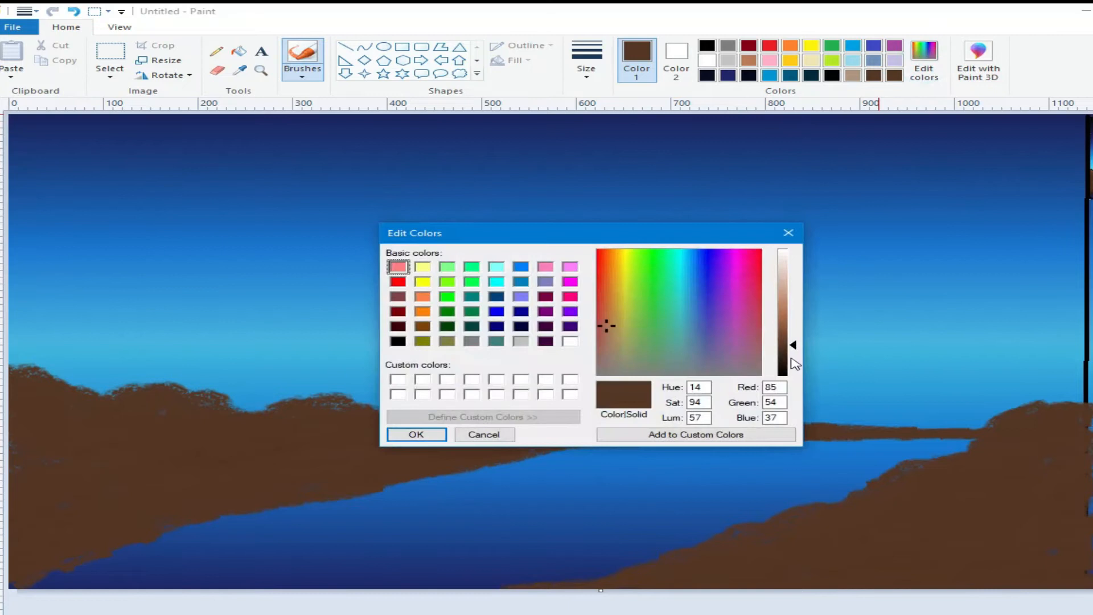
click(784, 353)
click(416, 434)
drag(118, 518, 28, 540)
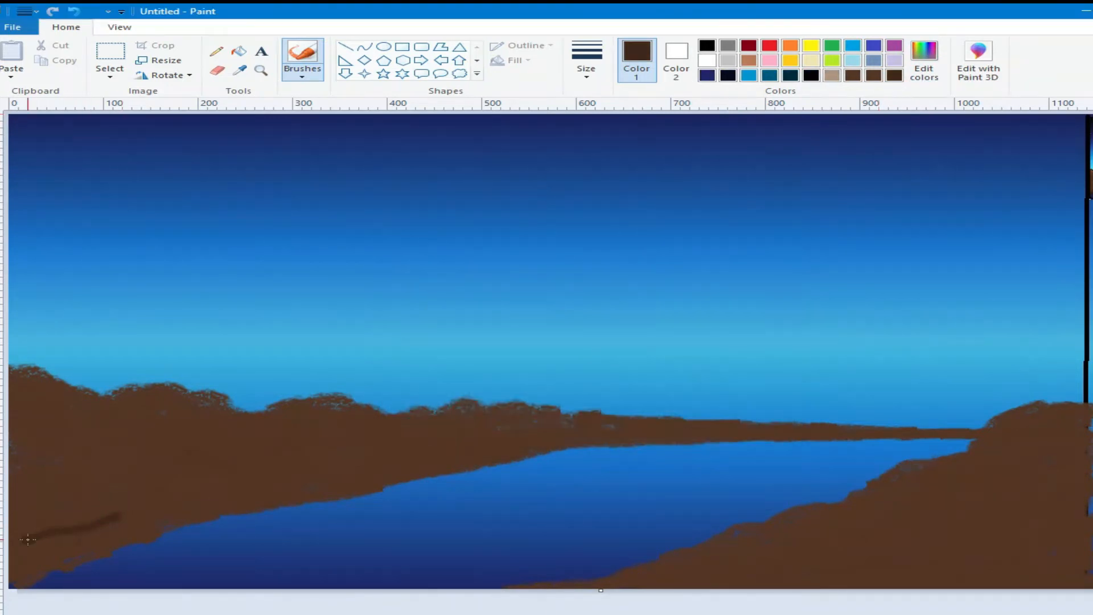
Cover the left hills up to their ridges with the darker brown, using the thickest brush size
click(587, 57)
click(591, 145)
mouse_move(54, 488)
mouse_down()
mouse_move(9, 553)
mouse_move(22, 560)
mouse_move(13, 577)
mouse_move(62, 542)
mouse_move(66, 550)
mouse_move(11, 513)
mouse_move(44, 495)
mouse_move(5, 470)
mouse_move(59, 454)
mouse_move(74, 425)
mouse_move(32, 398)
mouse_move(22, 373)
mouse_move(69, 406)
mouse_move(158, 437)
mouse_move(99, 436)
mouse_move(203, 467)
mouse_move(130, 460)
mouse_move(97, 518)
mouse_move(102, 504)
mouse_move(198, 505)
mouse_move(76, 552)
mouse_move(183, 522)
mouse_move(343, 448)
mouse_move(256, 485)
mouse_move(416, 460)
mouse_move(380, 431)
mouse_move(436, 459)
mouse_move(246, 497)
mouse_move(439, 472)
mouse_move(518, 443)
mouse_move(325, 409)
mouse_move(346, 417)
mouse_move(199, 441)
mouse_move(257, 430)
mouse_move(200, 478)
mouse_move(248, 416)
mouse_move(171, 427)
mouse_move(155, 391)
mouse_move(99, 401)
mouse_move(186, 458)
mouse_up()
mouse_move(530, 429)
mouse_down()
mouse_move(452, 453)
mouse_move(478, 462)
mouse_move(605, 449)
mouse_move(398, 475)
mouse_move(192, 517)
mouse_move(445, 473)
mouse_up()
mouse_move(320, 501)
mouse_down()
mouse_move(102, 540)
mouse_move(128, 584)
mouse_move(216, 513)
mouse_move(144, 543)
mouse_up()
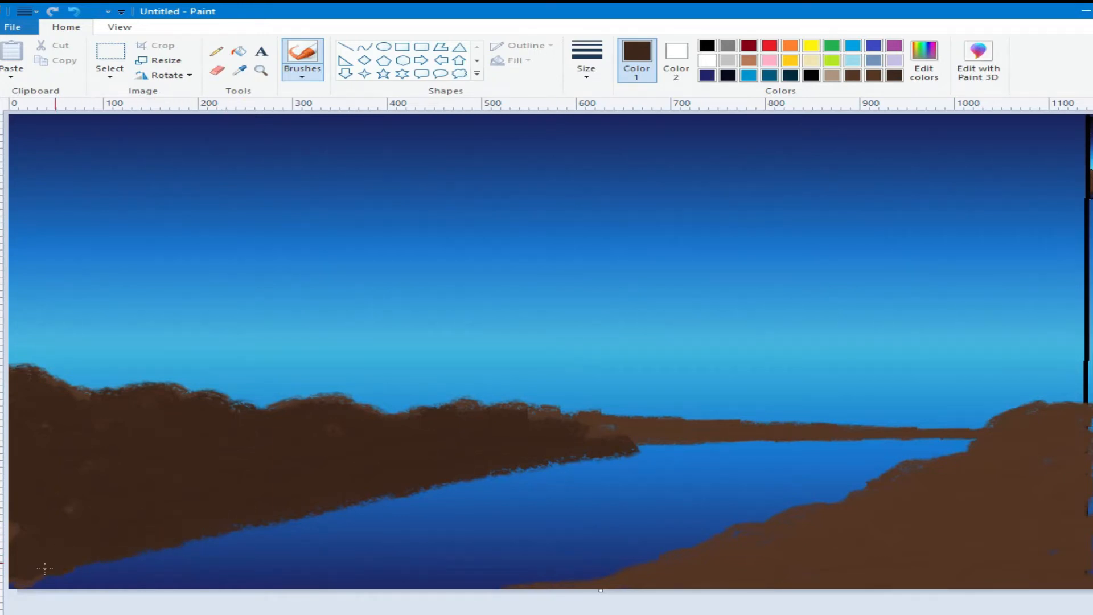
mouse_move(500, 430)
mouse_down()
mouse_move(547, 423)
mouse_move(481, 411)
mouse_move(628, 430)
mouse_move(391, 425)
mouse_move(337, 406)
mouse_move(236, 415)
mouse_move(146, 393)
mouse_move(92, 400)
mouse_move(53, 381)
mouse_up()
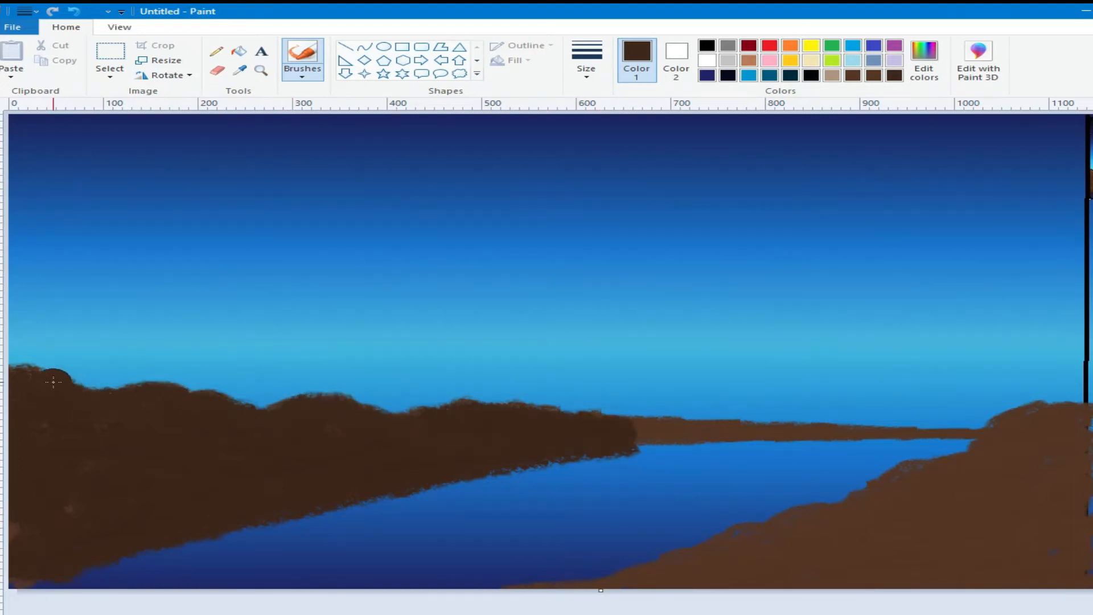
Cover the distant shoreline with dark brown at the second-thinnest brush size, adding low bumps along its top
click(587, 63)
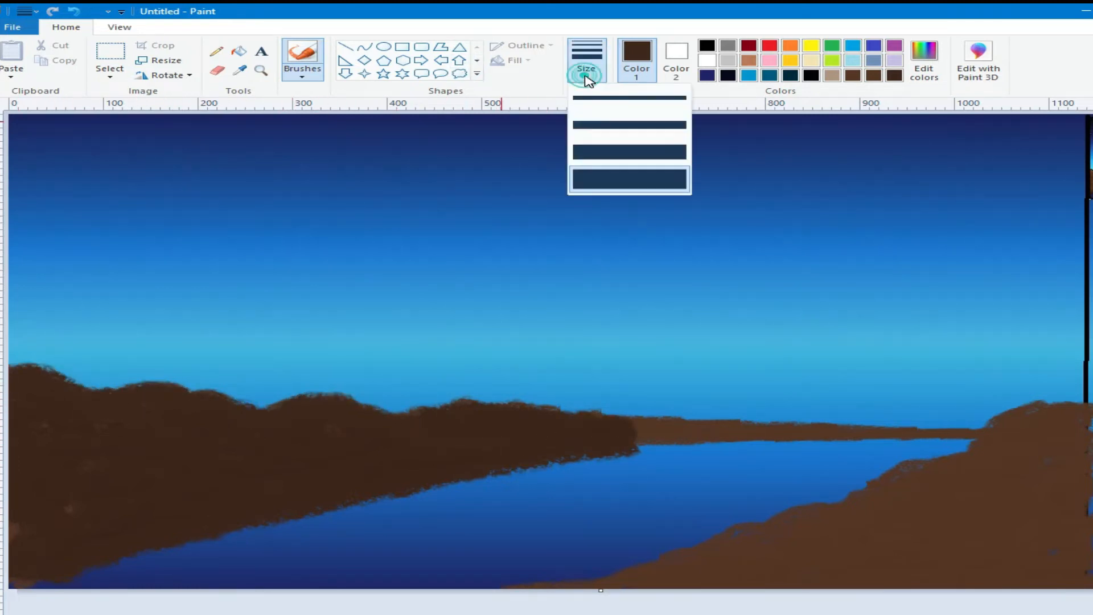
click(603, 127)
mouse_move(666, 422)
mouse_down()
mouse_move(622, 430)
mouse_move(721, 428)
mouse_move(632, 434)
mouse_up()
mouse_move(751, 431)
mouse_down()
mouse_move(972, 433)
mouse_move(815, 437)
mouse_move(868, 431)
mouse_up()
mouse_move(721, 428)
mouse_down()
mouse_move(705, 413)
mouse_move(619, 417)
mouse_up()
mouse_move(720, 420)
mouse_down()
mouse_move(811, 424)
mouse_move(612, 412)
mouse_up()
mouse_move(799, 423)
mouse_down()
mouse_move(986, 433)
mouse_move(1030, 409)
mouse_move(1089, 415)
mouse_move(1006, 418)
mouse_up()
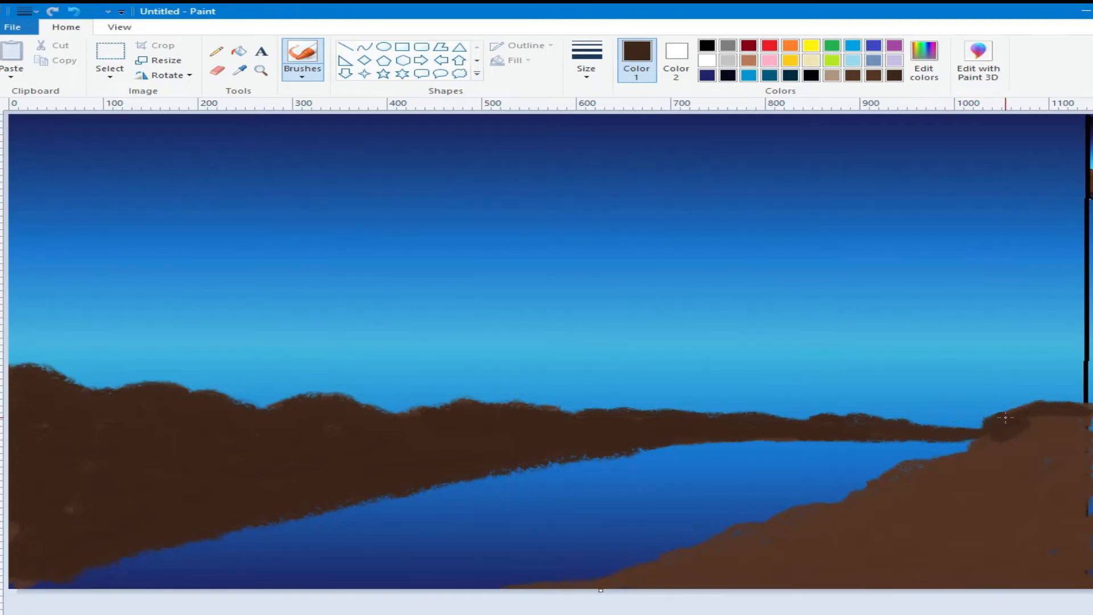
Cover the right hill with dark brown at the thickest brush size and touch up the far-left hilltop
click(586, 60)
click(605, 176)
mouse_move(733, 580)
mouse_down()
mouse_move(994, 559)
mouse_move(1055, 520)
mouse_move(956, 506)
mouse_move(1025, 459)
mouse_move(1050, 412)
mouse_move(1019, 459)
mouse_move(1065, 541)
mouse_move(949, 485)
mouse_move(880, 487)
mouse_move(847, 516)
mouse_move(806, 513)
mouse_move(727, 554)
mouse_move(735, 572)
mouse_up()
mouse_move(957, 514)
mouse_down()
mouse_move(851, 548)
mouse_move(906, 544)
mouse_move(904, 517)
mouse_move(674, 586)
mouse_move(778, 544)
mouse_move(736, 556)
mouse_move(755, 546)
mouse_move(731, 538)
mouse_move(615, 584)
mouse_move(861, 534)
mouse_up()
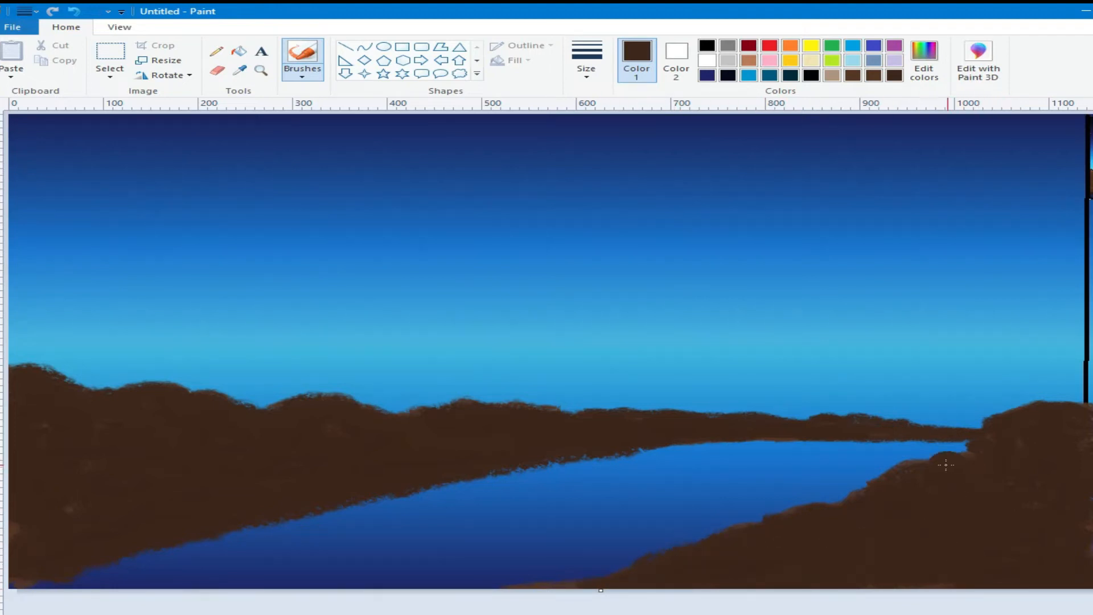
mouse_move(946, 465)
mouse_down()
mouse_move(892, 473)
mouse_move(861, 501)
mouse_up()
mouse_move(1034, 435)
mouse_down()
mouse_move(1037, 410)
mouse_move(1082, 399)
mouse_up()
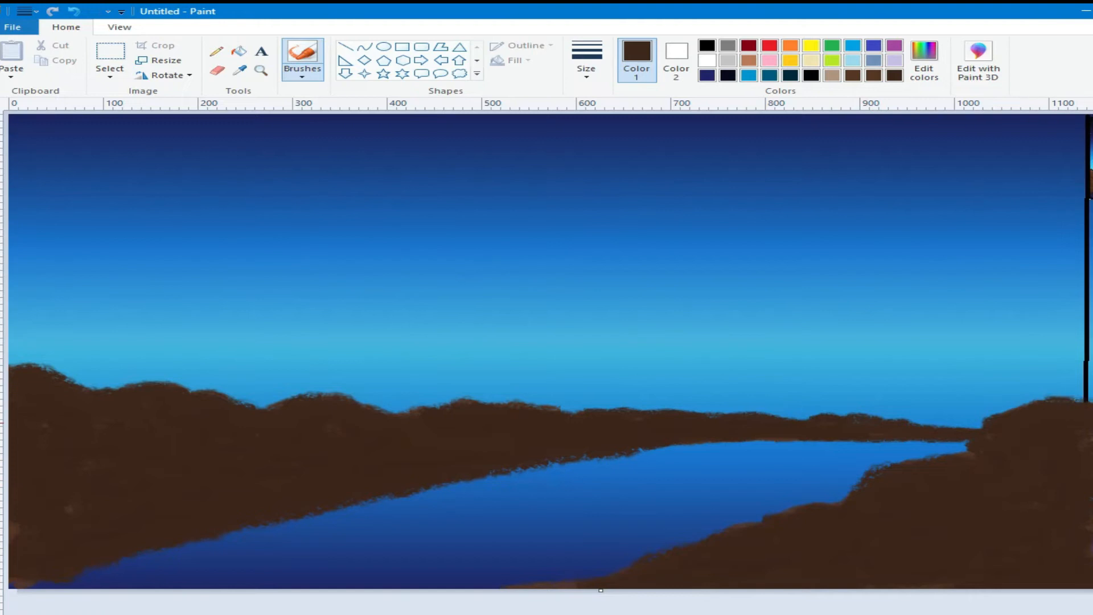
mouse_move(100, 398)
mouse_down()
mouse_move(15, 368)
mouse_move(86, 393)
mouse_up()
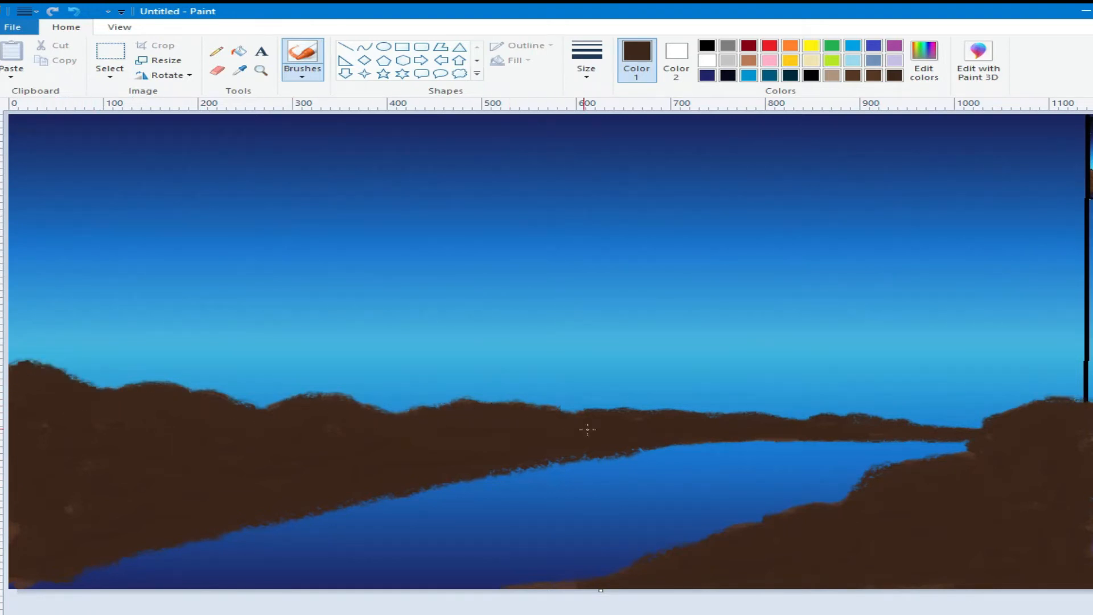
Paint medium-brown highlight bands down the far-left hill to the waterline, using the second-thickest brush size
click(875, 78)
mouse_move(21, 393)
mouse_down()
mouse_move(56, 374)
mouse_move(90, 399)
mouse_up()
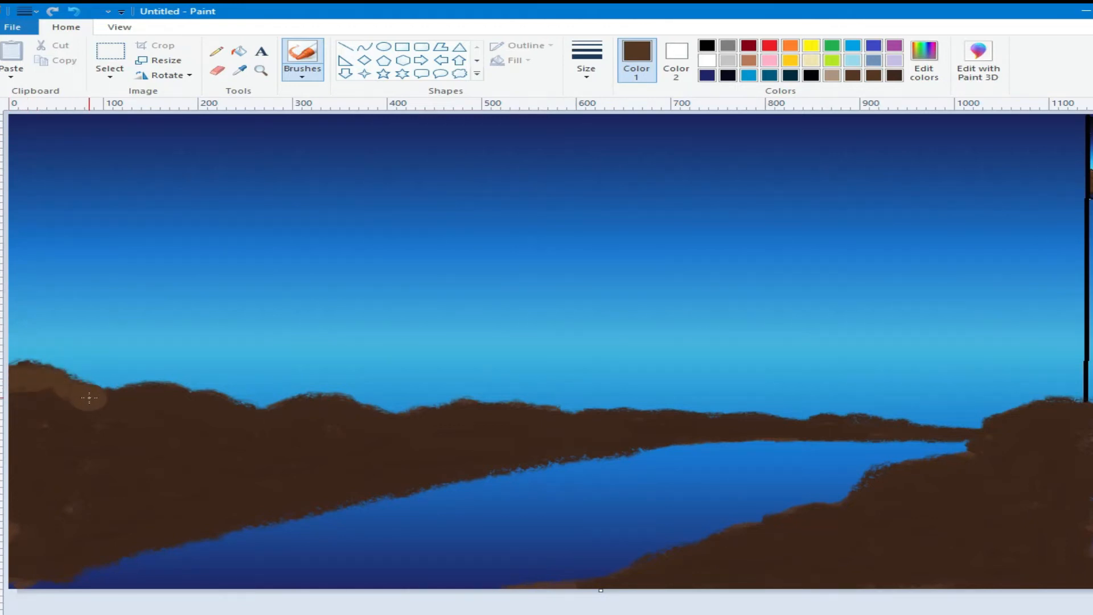
click(585, 74)
click(603, 149)
click(66, 398)
mouse_move(45, 403)
mouse_down()
mouse_move(98, 414)
mouse_move(78, 398)
mouse_move(153, 443)
mouse_move(318, 504)
mouse_move(298, 508)
mouse_move(279, 490)
mouse_move(23, 410)
mouse_move(142, 462)
mouse_move(8, 450)
mouse_up()
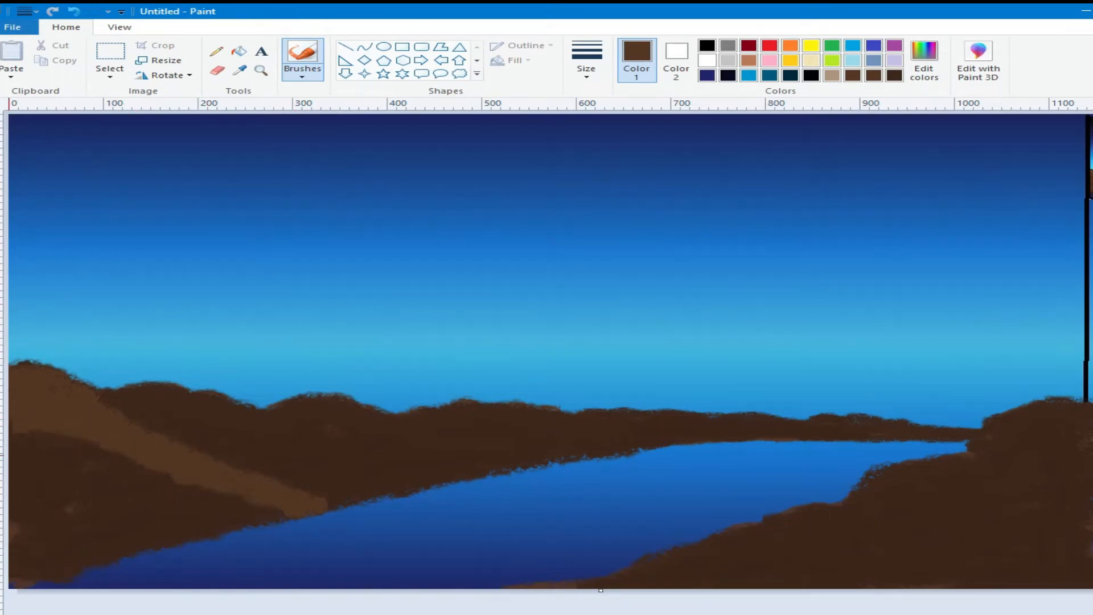
mouse_move(7, 516)
mouse_down()
mouse_move(137, 542)
mouse_move(26, 499)
mouse_move(50, 519)
mouse_move(20, 527)
mouse_move(119, 542)
mouse_move(23, 533)
mouse_up()
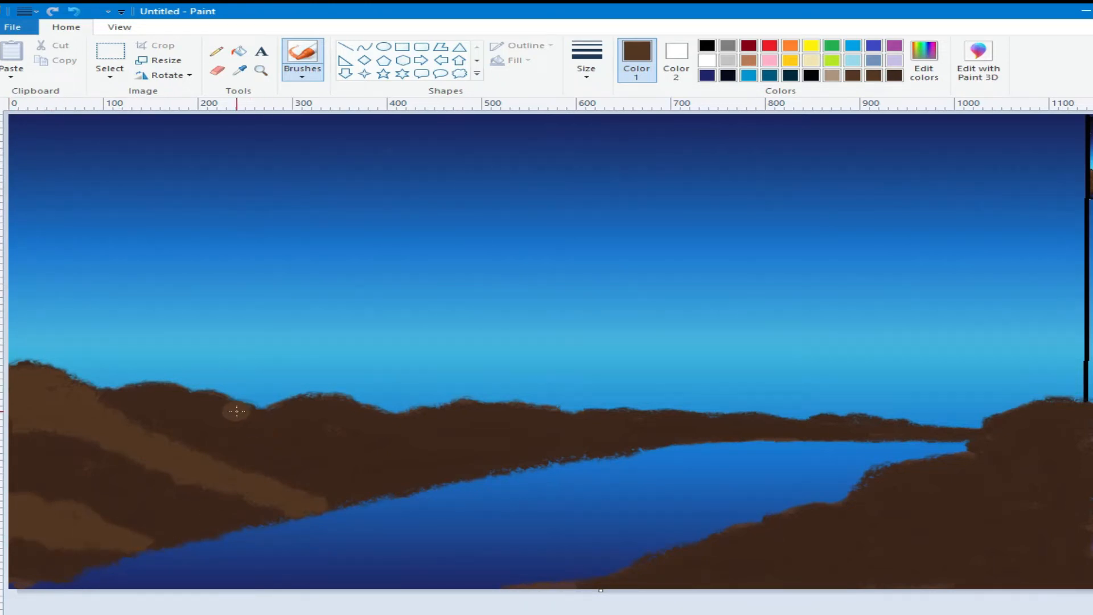
Add medium-brown highlights along the ridges of the middle left hills, sloping diagonally down to the water
drag(181, 394, 398, 482)
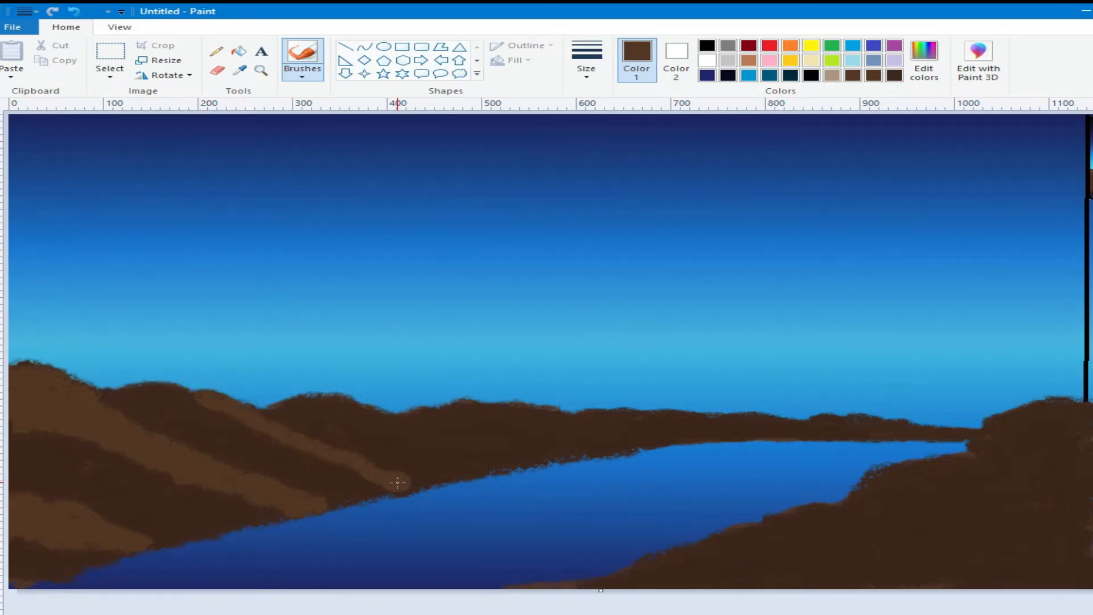
mouse_move(191, 393)
mouse_down()
mouse_move(112, 402)
mouse_move(225, 417)
mouse_move(104, 402)
mouse_move(234, 421)
mouse_move(124, 412)
mouse_move(253, 429)
mouse_move(413, 487)
mouse_up()
mouse_move(330, 402)
mouse_down()
mouse_move(277, 412)
mouse_move(329, 403)
mouse_move(492, 470)
mouse_move(344, 416)
mouse_move(262, 415)
mouse_up()
mouse_move(428, 410)
mouse_down()
mouse_move(530, 408)
mouse_move(639, 444)
mouse_move(554, 417)
mouse_move(389, 418)
mouse_move(630, 443)
mouse_up()
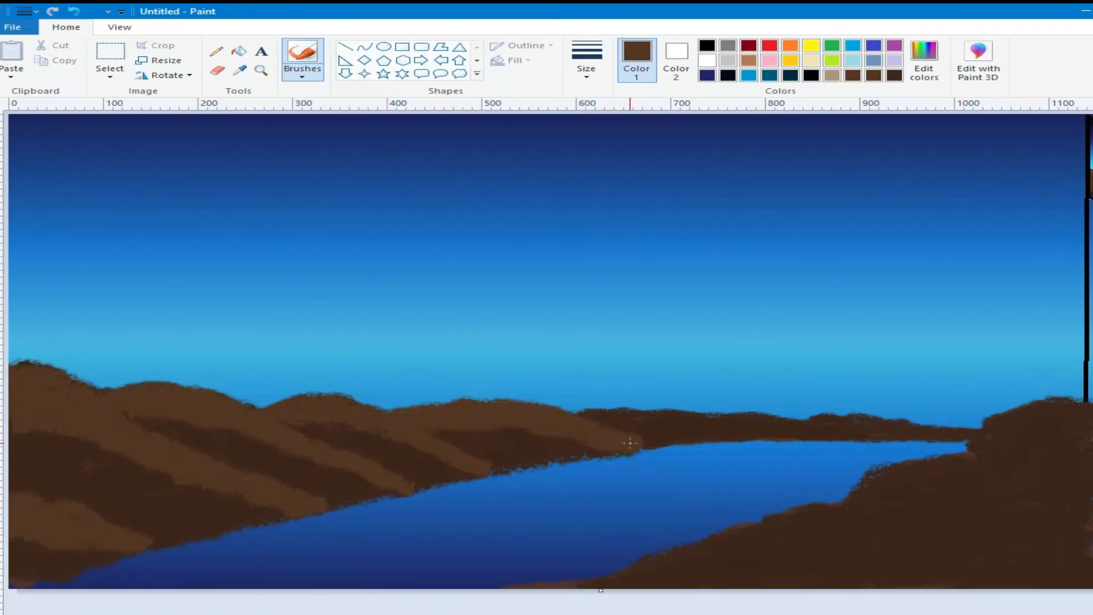
Highlight the ridges and slopes of the distant hills in medium brown with the second-thinnest brush size
click(586, 68)
click(617, 135)
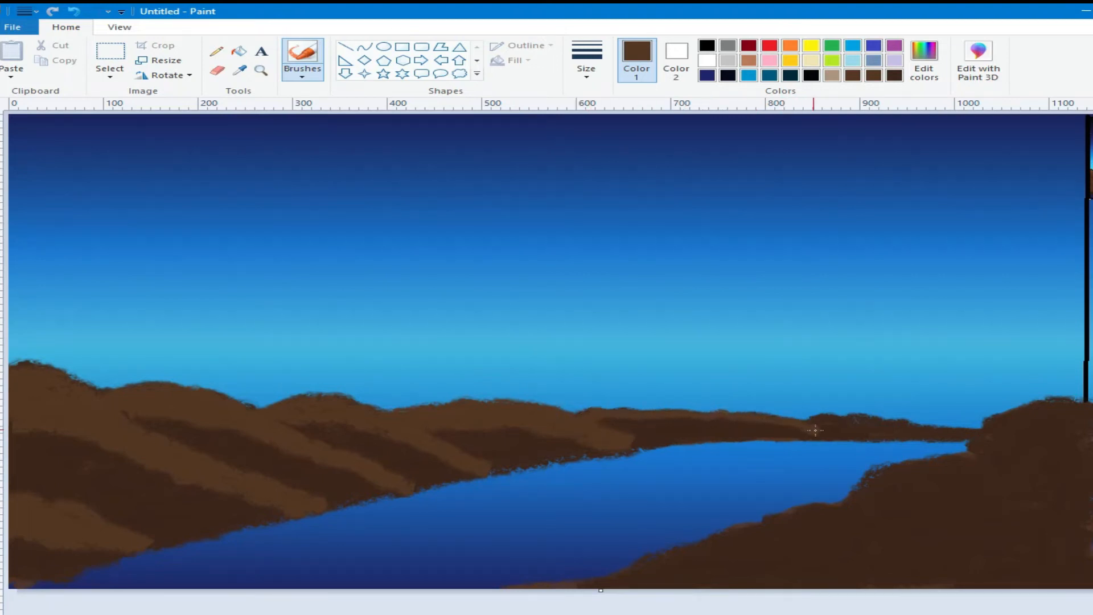
drag(673, 417, 717, 431)
drag(803, 425, 968, 432)
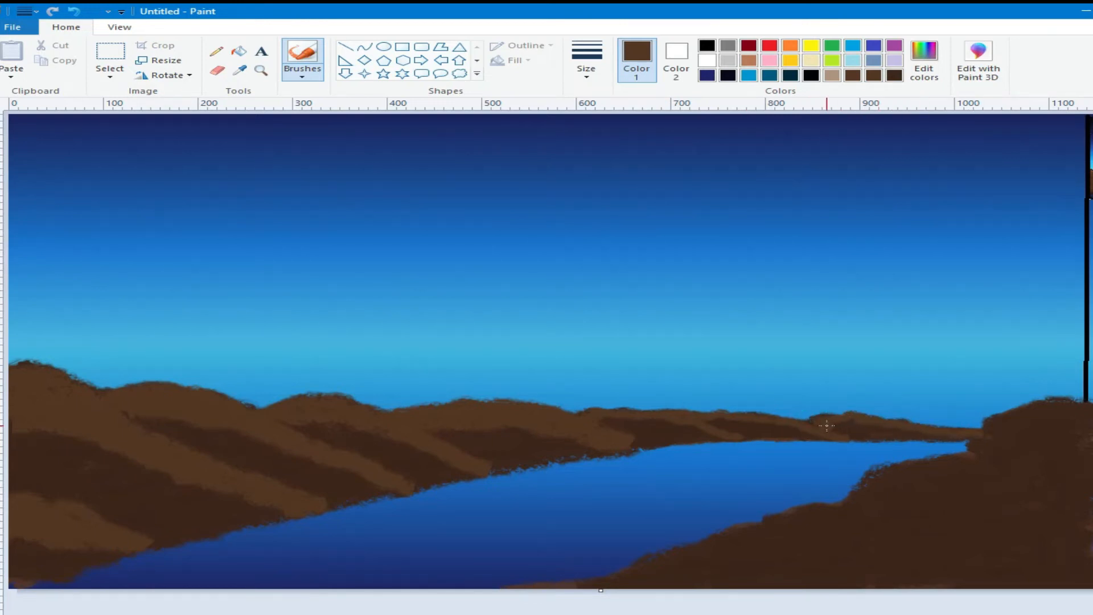
mouse_move(659, 422)
mouse_down()
mouse_move(615, 440)
mouse_move(661, 449)
mouse_move(609, 454)
mouse_move(632, 420)
mouse_move(710, 436)
mouse_move(818, 436)
mouse_up()
Trim the dark shadows between the left hills with short medium-brown strokes, undoing one unwanted stroke
drag(146, 418, 215, 427)
key(ctrl+z)
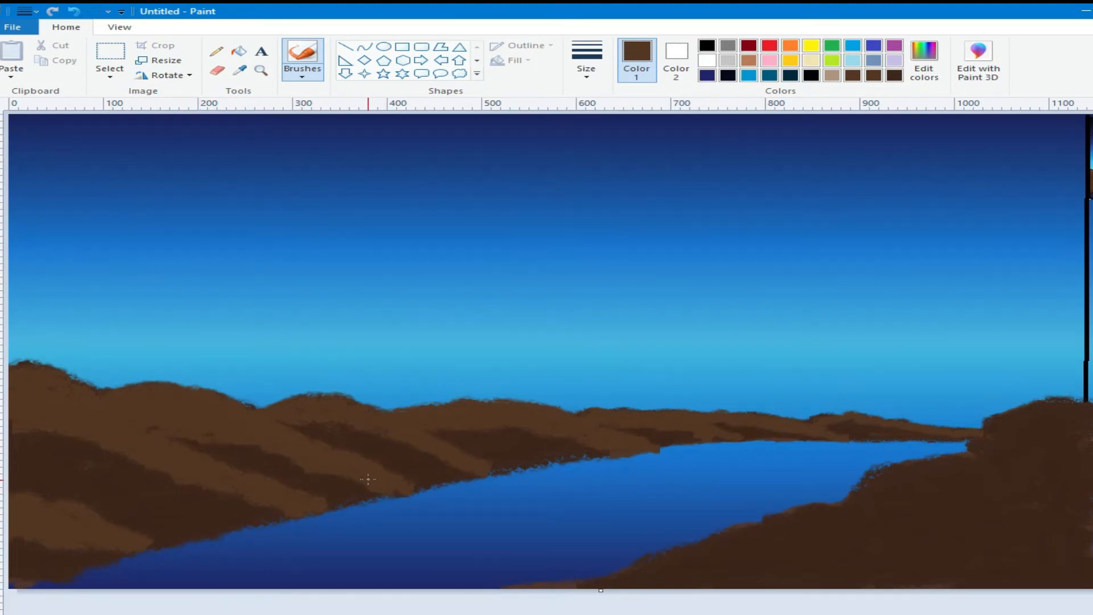
drag(343, 428, 335, 432)
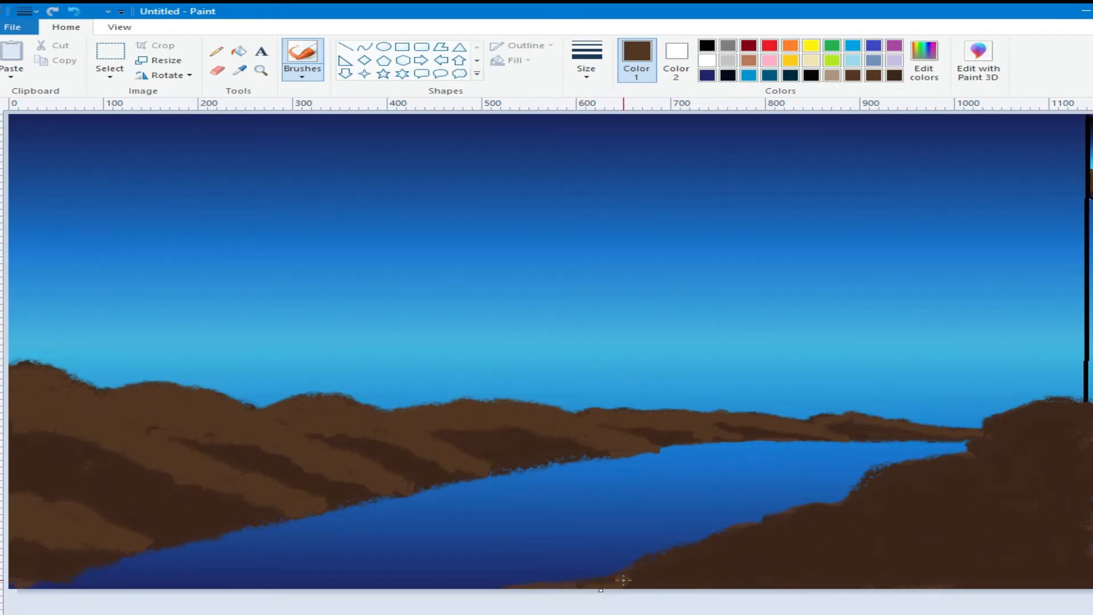
Paint medium-brown highlight bands along the ridges and lower slope of the right-hand hills
mouse_move(628, 576)
mouse_down()
mouse_move(823, 505)
mouse_move(1062, 478)
mouse_up()
mouse_move(858, 496)
mouse_down()
mouse_move(849, 497)
mouse_move(912, 463)
mouse_move(1091, 433)
mouse_up()
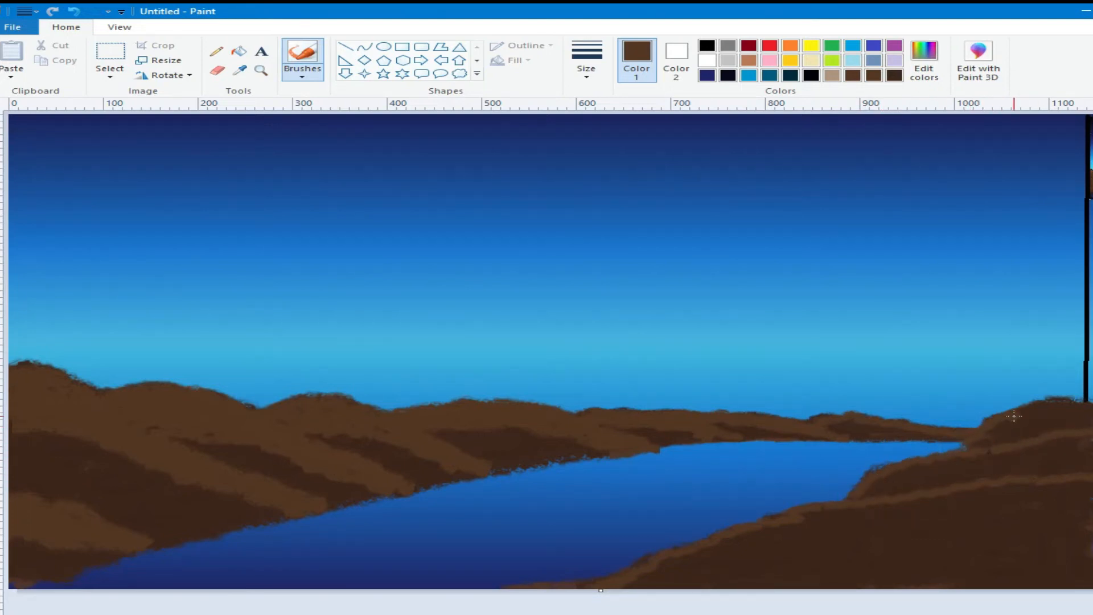
mouse_move(1030, 414)
mouse_down()
mouse_move(1054, 421)
mouse_move(988, 443)
mouse_up()
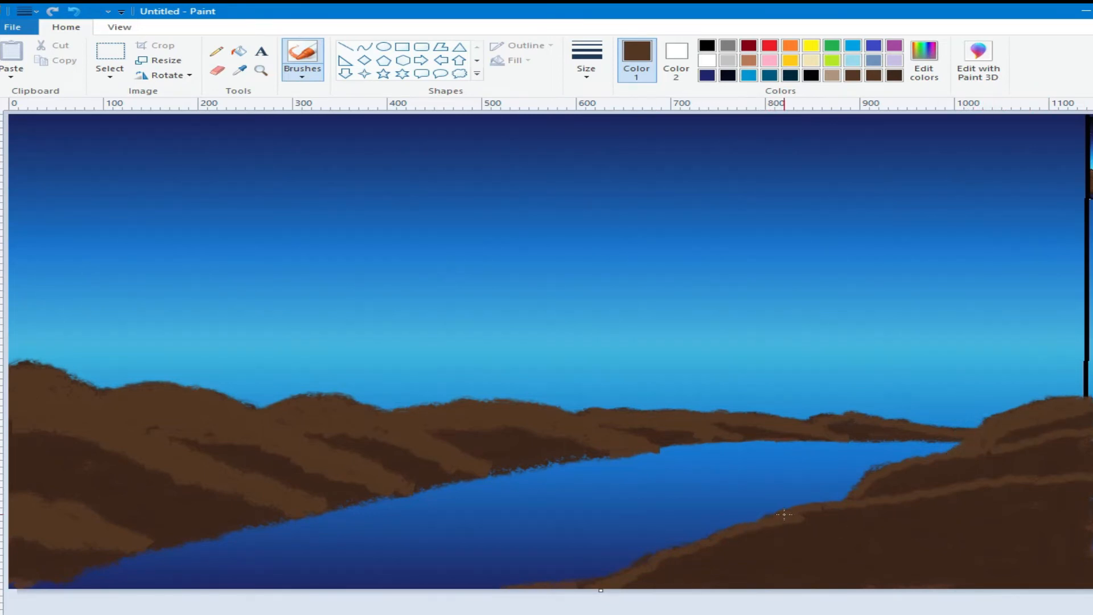
drag(745, 587, 1088, 536)
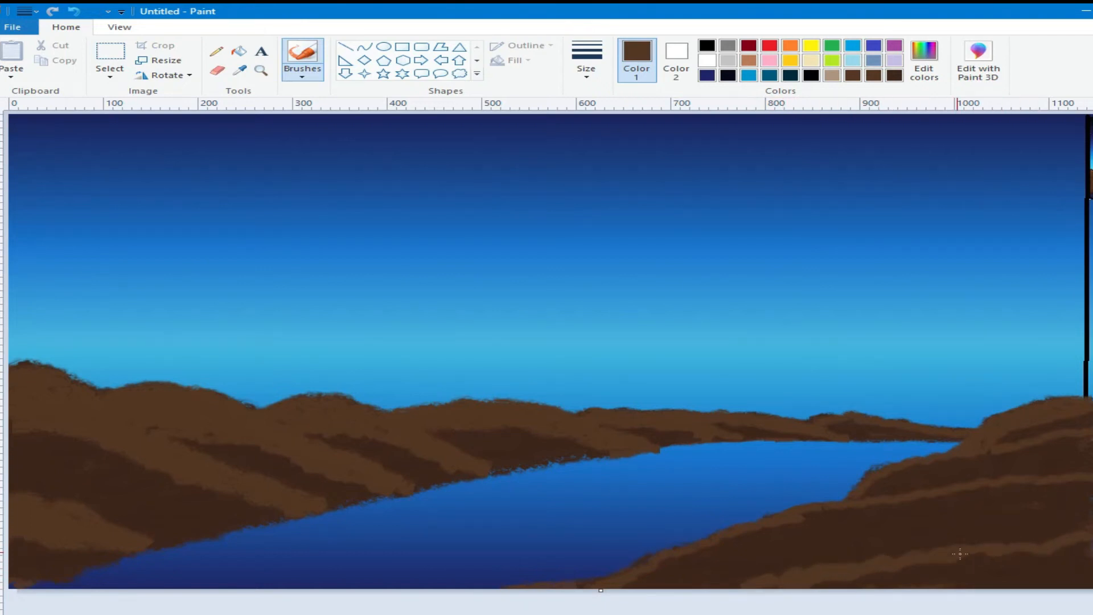
drag(1074, 547, 896, 575)
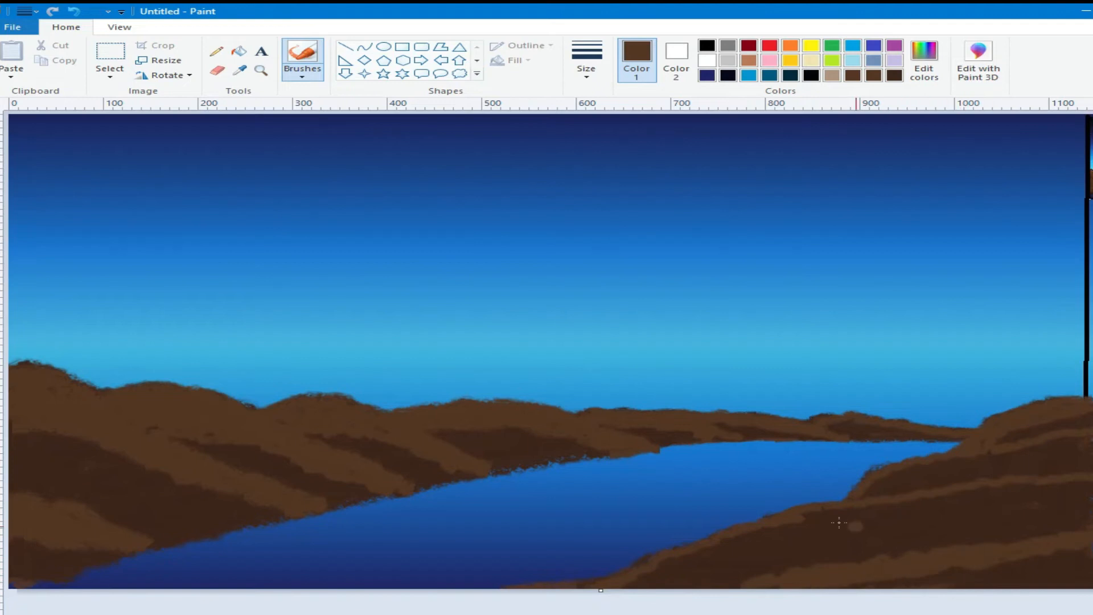
click(719, 392)
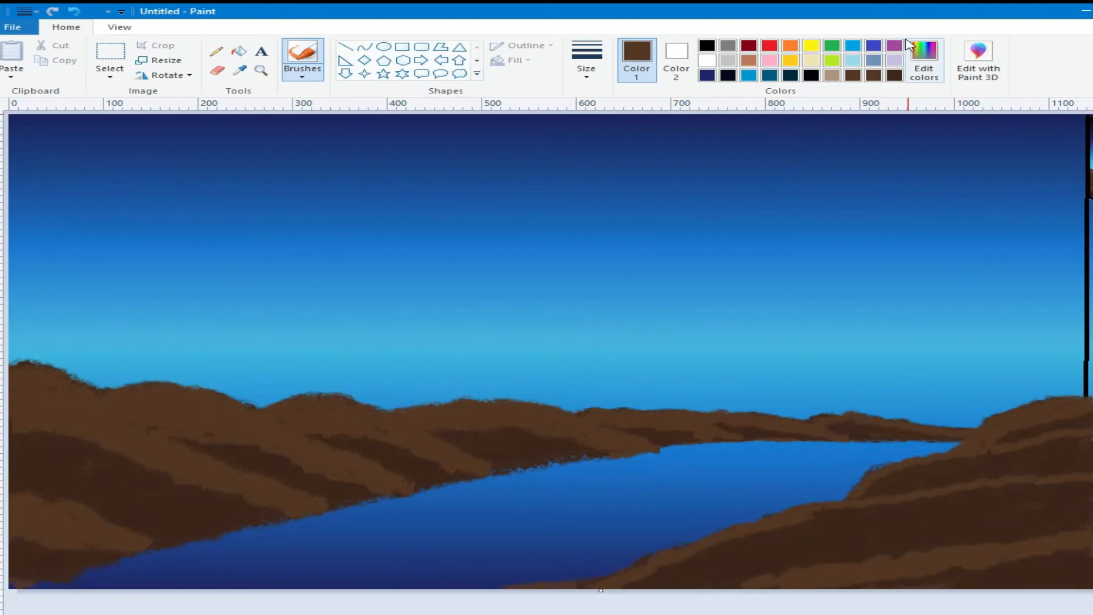
Mix a slightly darker brown and blend the edges between highlights and shadows on the left and distant hills
click(923, 57)
drag(789, 353, 788, 360)
click(416, 434)
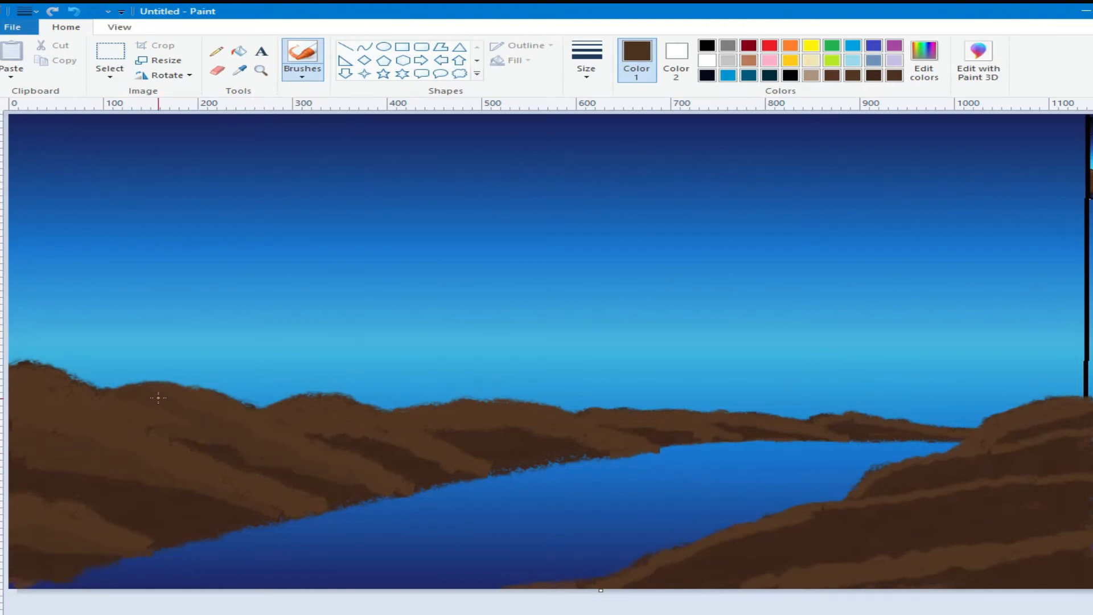
click(294, 402)
click(634, 415)
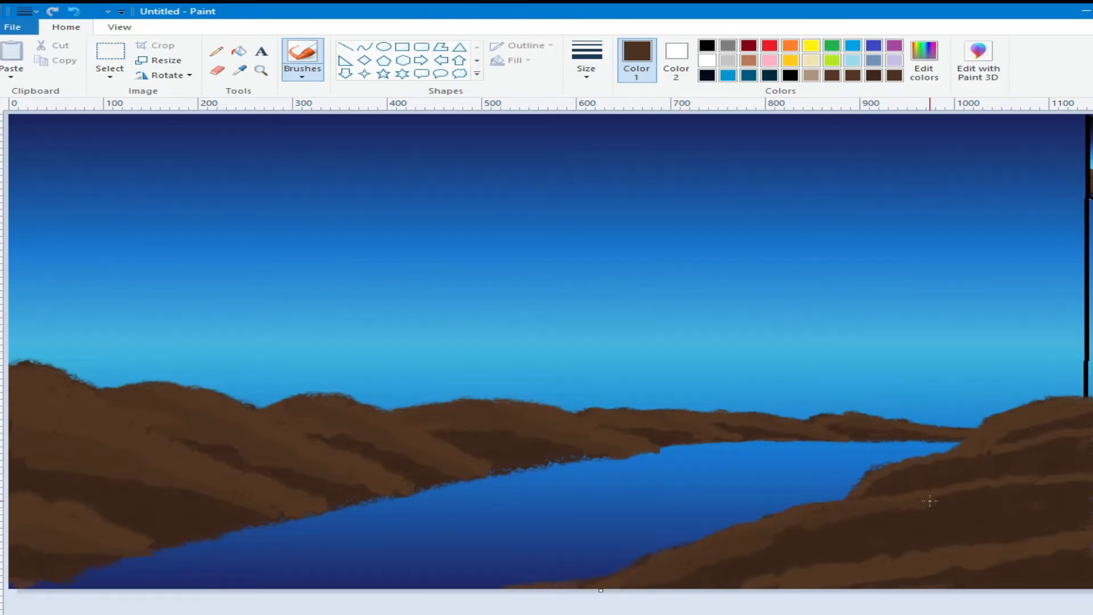
Blend the highlight edges into the shadows on the right-hand hills with the slightly darker brown
click(833, 518)
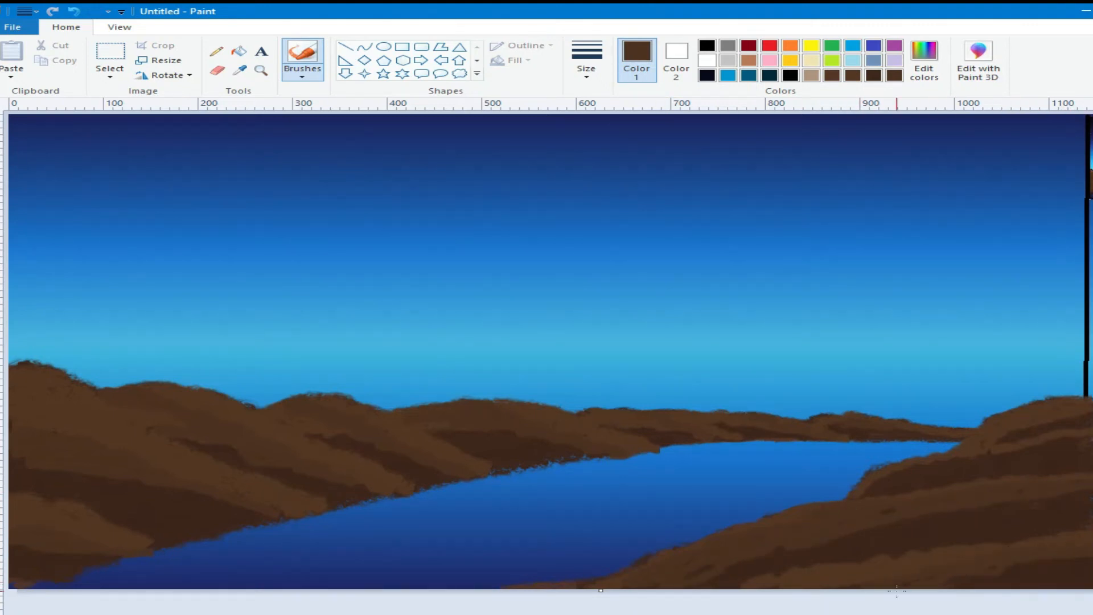
click(980, 457)
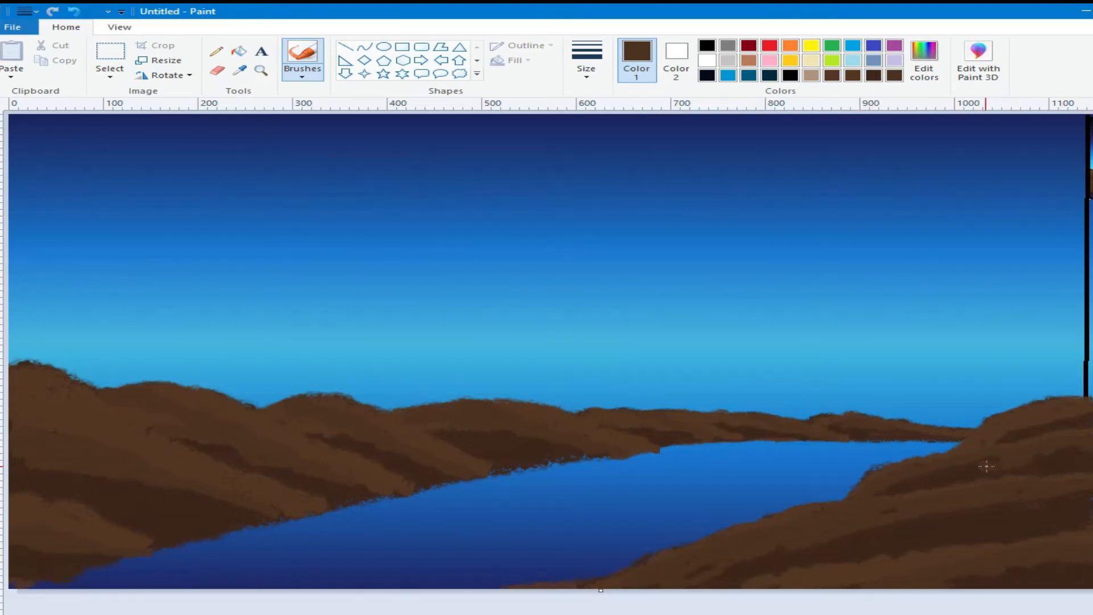
mouse_move(1007, 437)
mouse_down()
mouse_move(970, 443)
mouse_move(1052, 424)
mouse_up()
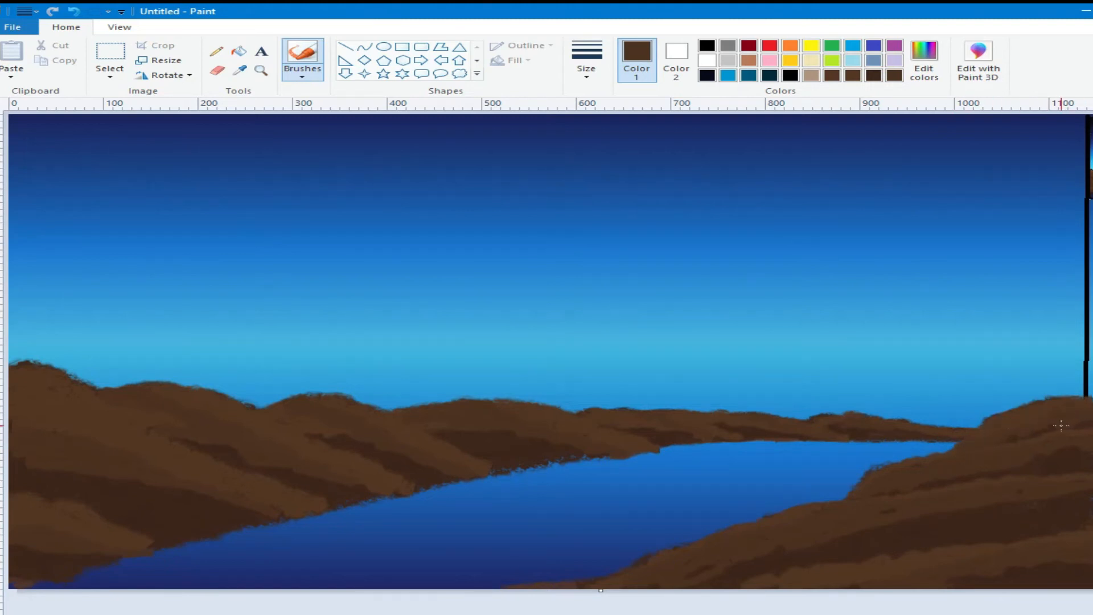
Soften the remaining hill shadows with brown RGB 69, 45, 29, followed by a still darker brown for the deepest areas
click(924, 54)
click(789, 354)
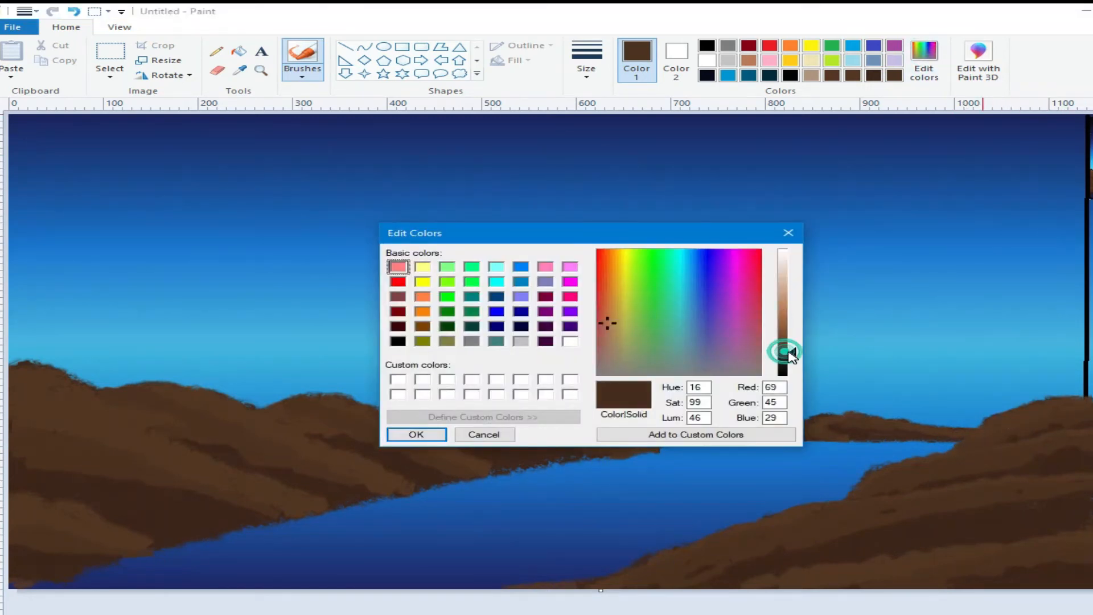
click(419, 435)
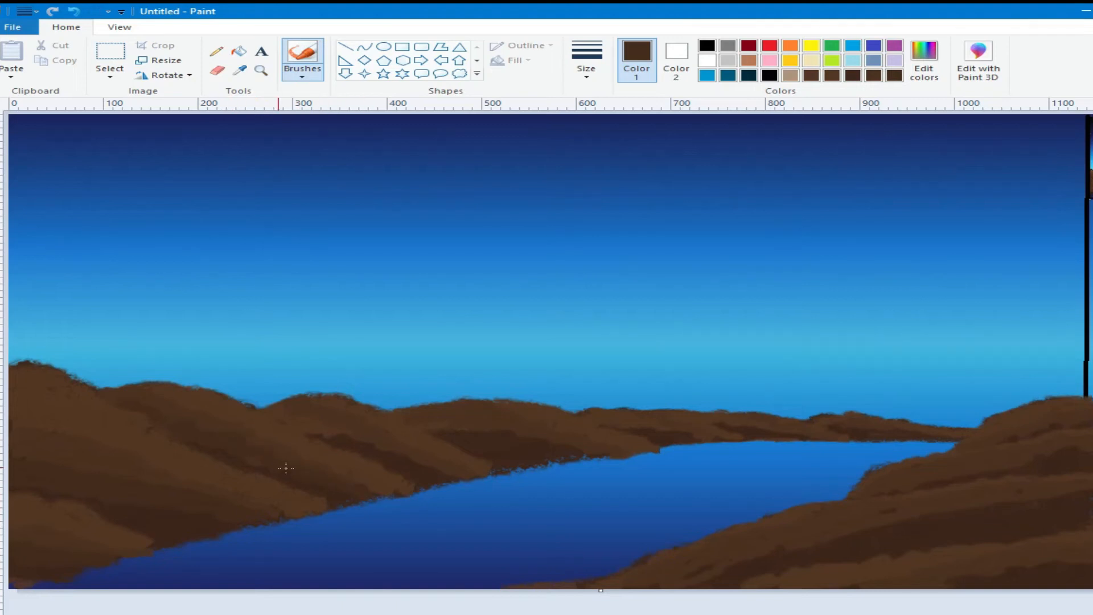
drag(270, 405, 316, 425)
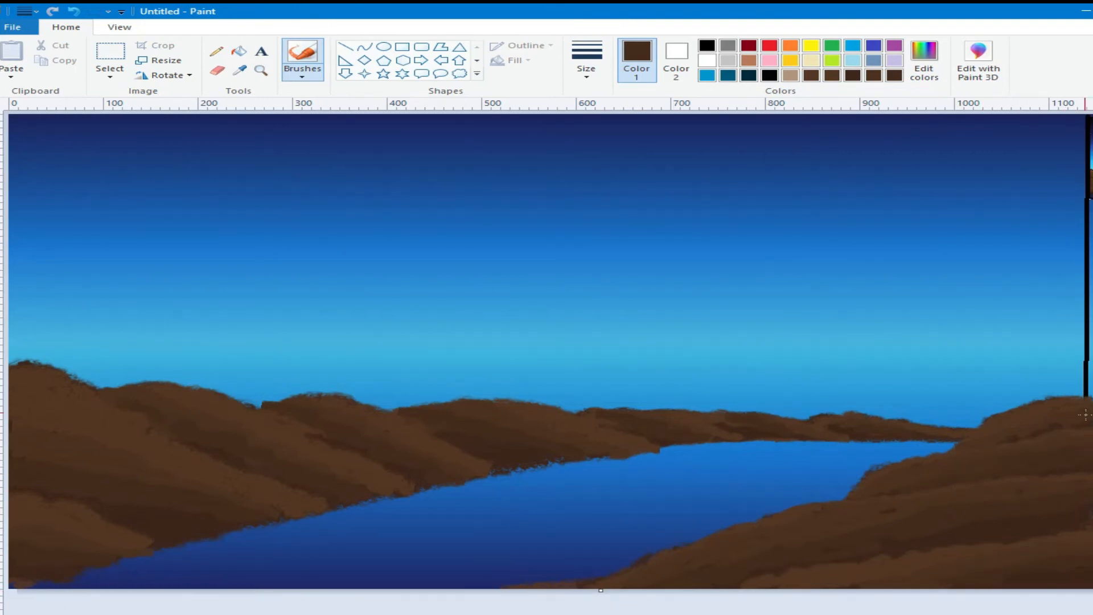
click(923, 60)
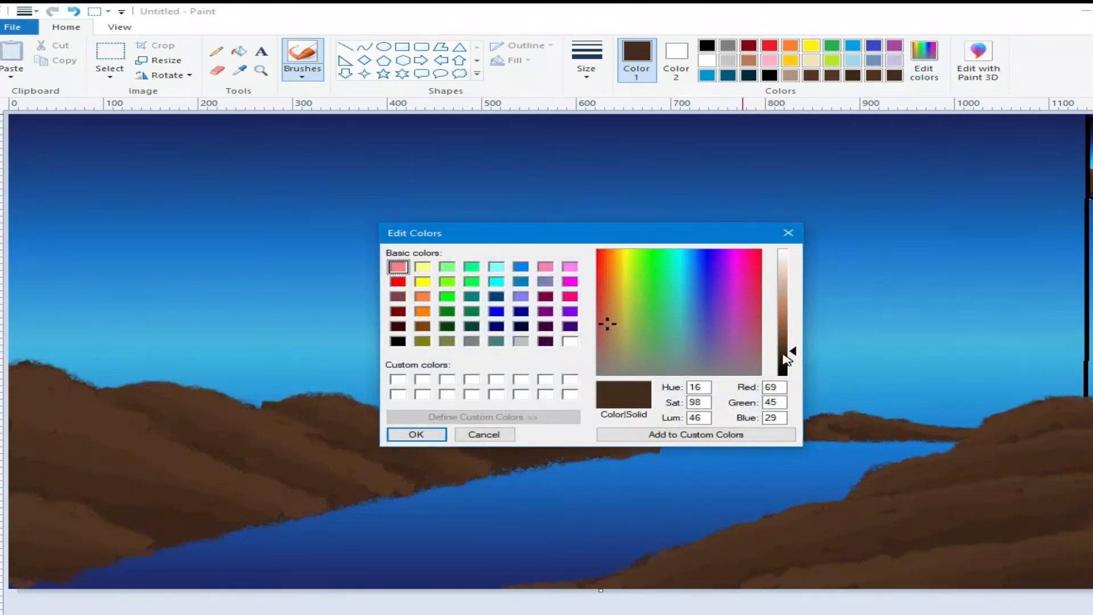
click(434, 436)
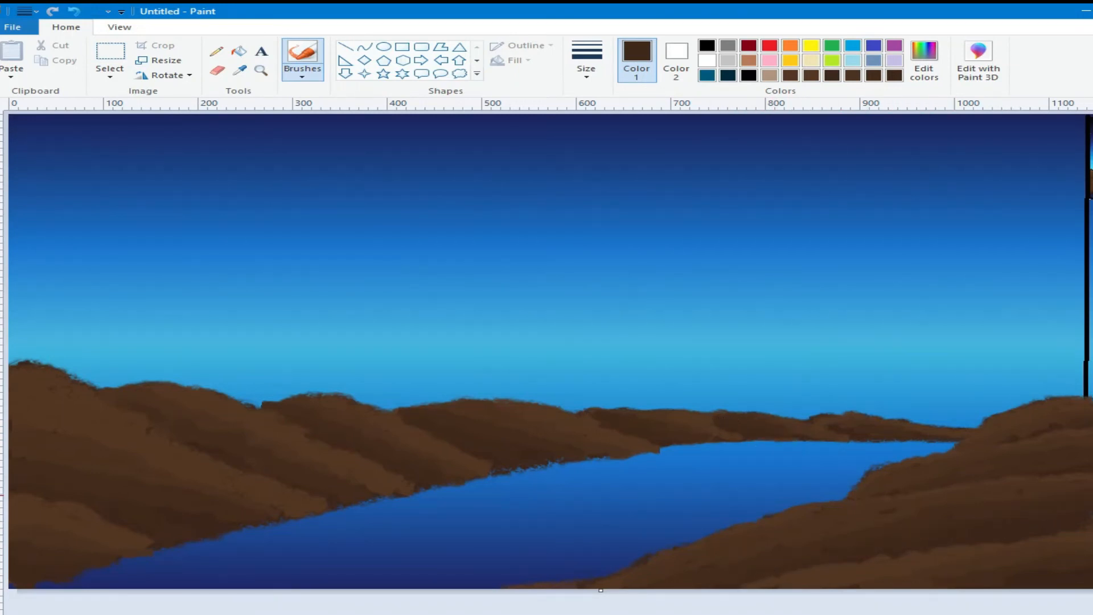
Paint a thin light-tan highlight along the far-left hill's ridge and down its slope to the waterline
click(770, 76)
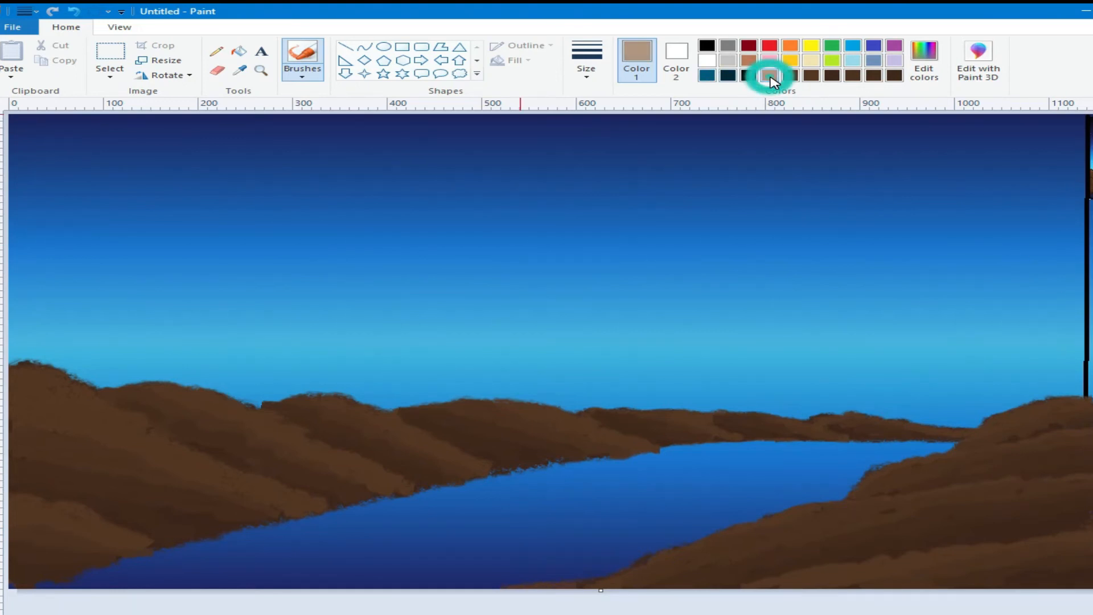
click(587, 80)
click(605, 147)
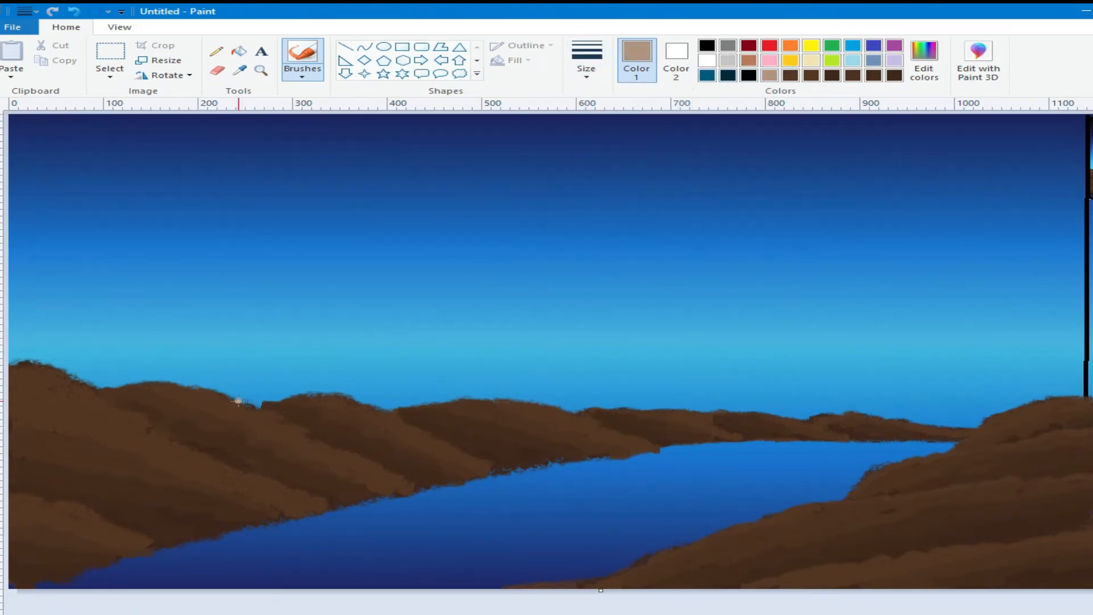
mouse_move(70, 379)
mouse_down()
mouse_move(9, 365)
mouse_move(62, 369)
mouse_move(81, 380)
mouse_move(13, 372)
mouse_move(92, 391)
mouse_move(78, 384)
mouse_move(69, 381)
mouse_move(138, 426)
mouse_move(330, 508)
mouse_up()
drag(148, 426, 94, 397)
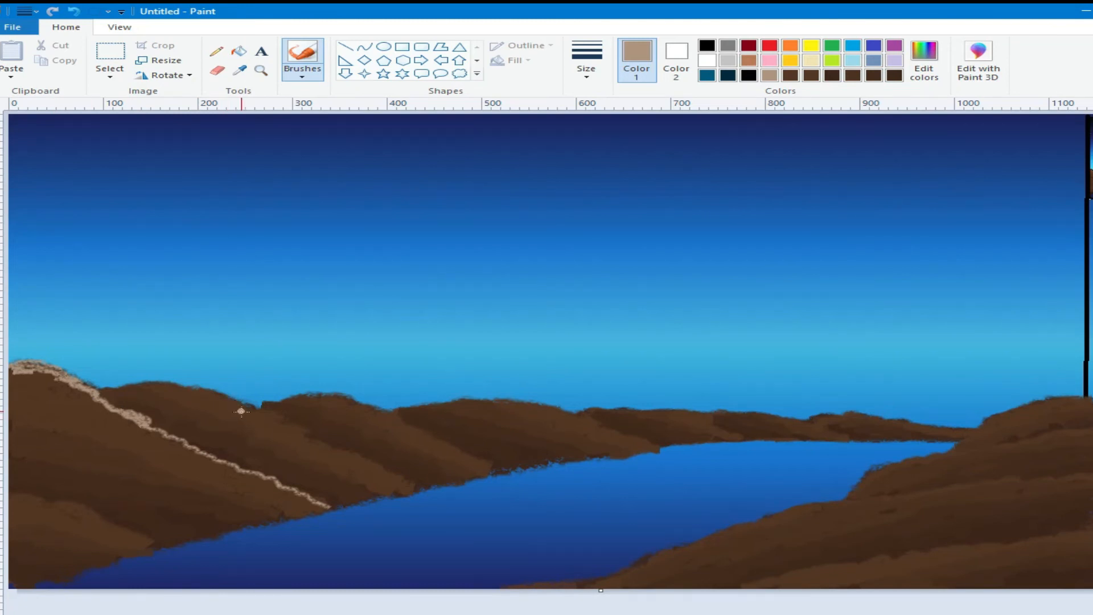
Add thin light-tan ridge lines to the middle and distant hills, running diagonally down to the water
mouse_move(254, 408)
mouse_down()
mouse_move(244, 406)
mouse_move(424, 487)
mouse_up()
drag(380, 407, 500, 472)
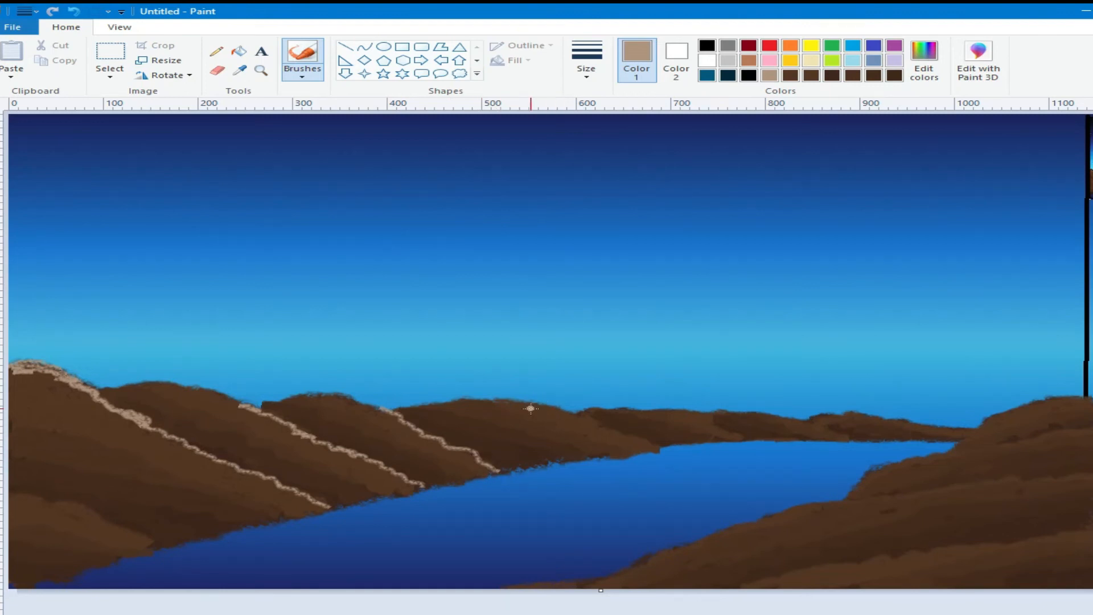
drag(560, 409, 658, 447)
mouse_move(699, 411)
mouse_down()
mouse_move(761, 438)
mouse_move(820, 424)
mouse_move(857, 439)
mouse_up()
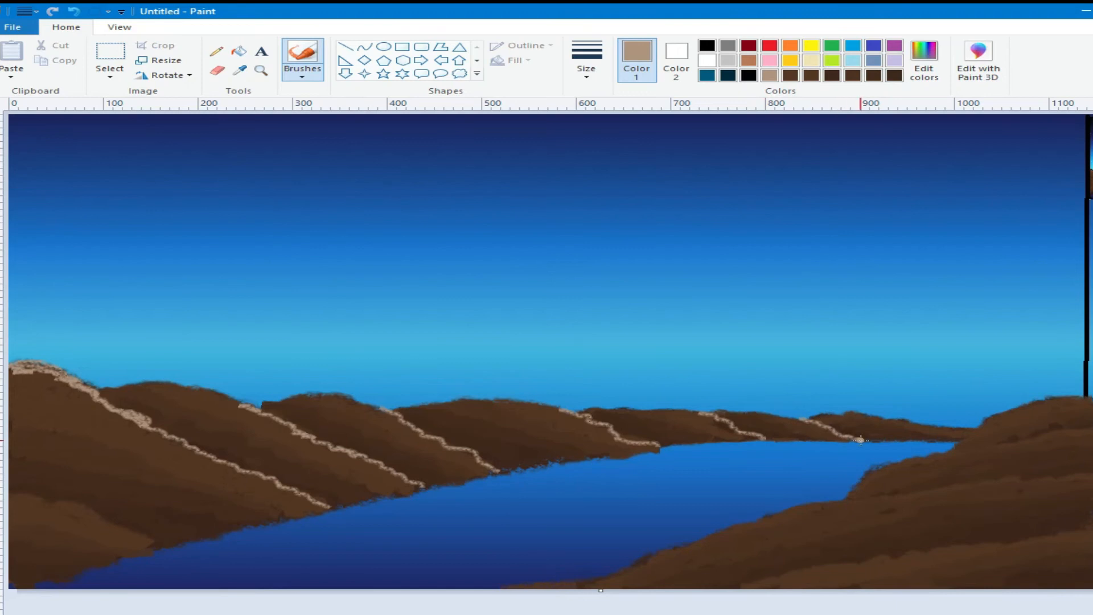
drag(939, 428, 973, 430)
Outline the upper ridges of the right-hand hills with thin light-tan highlights
mouse_move(593, 583)
mouse_down()
mouse_move(525, 587)
mouse_move(593, 586)
mouse_move(647, 555)
mouse_move(793, 508)
mouse_move(1092, 474)
mouse_up()
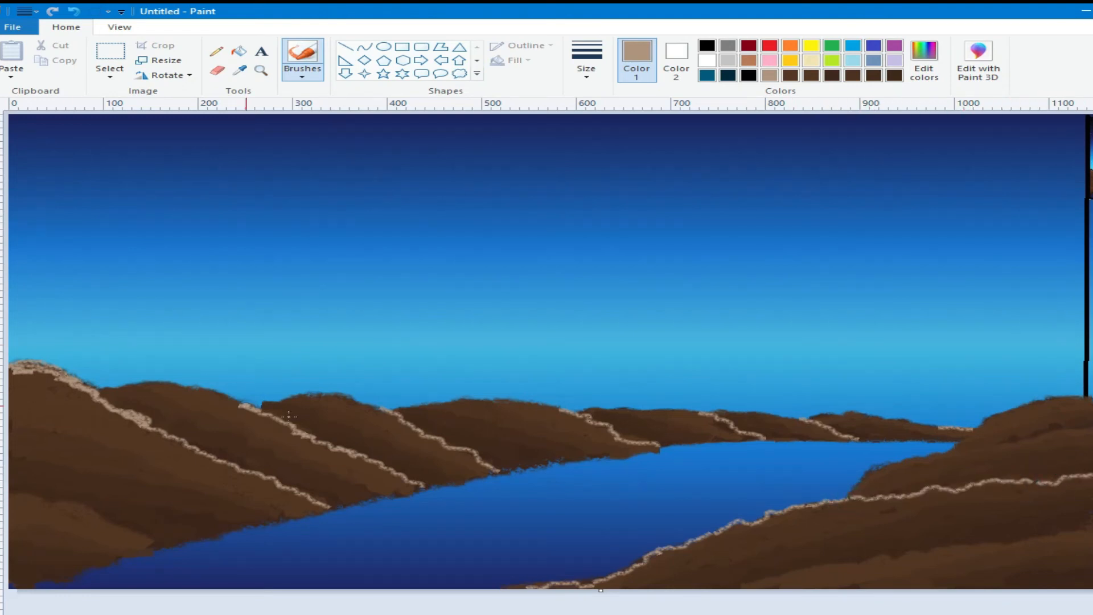
drag(863, 477, 886, 467)
drag(947, 452, 900, 465)
drag(1024, 443, 945, 453)
drag(1091, 424, 1014, 444)
mouse_move(1087, 399)
mouse_down()
mouse_move(1015, 406)
mouse_move(981, 420)
mouse_move(966, 442)
mouse_up()
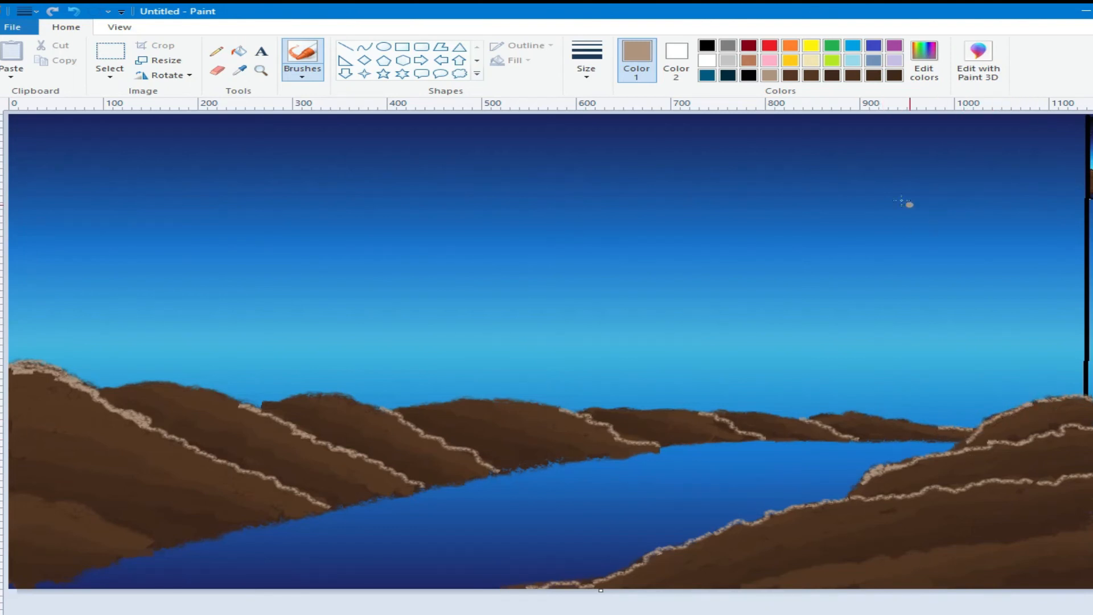
Darken the tan to RGB 164, 132, 106 and line the lowest ridges of the right and left foreground hills
click(924, 62)
click(784, 309)
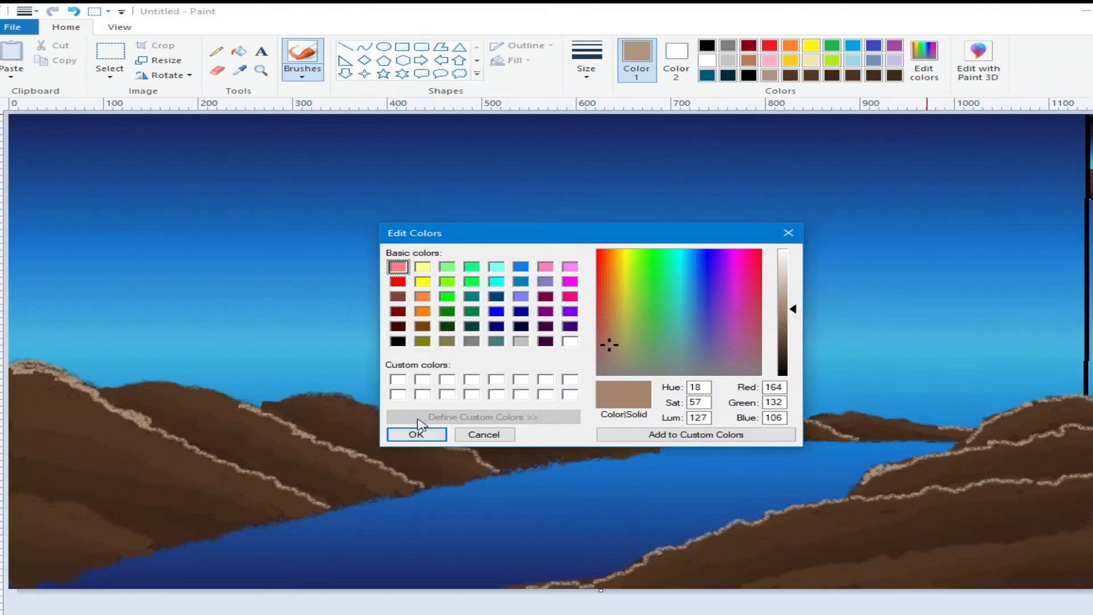
click(416, 435)
mouse_move(1085, 530)
mouse_down()
mouse_move(909, 552)
mouse_move(766, 598)
mouse_up()
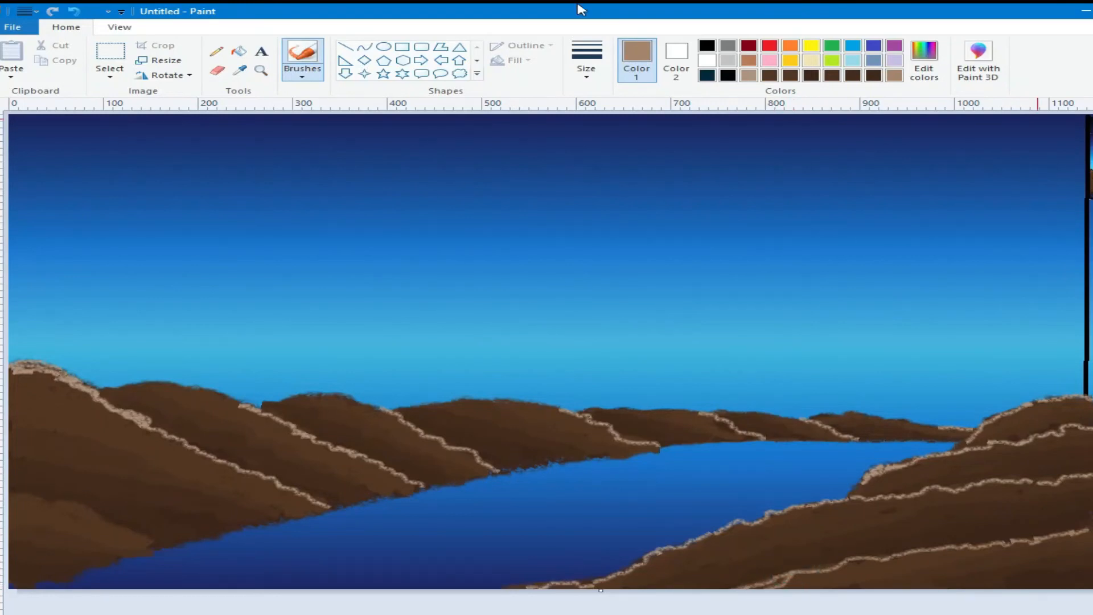
mouse_move(46, 497)
mouse_down()
mouse_move(81, 501)
mouse_move(181, 546)
mouse_up()
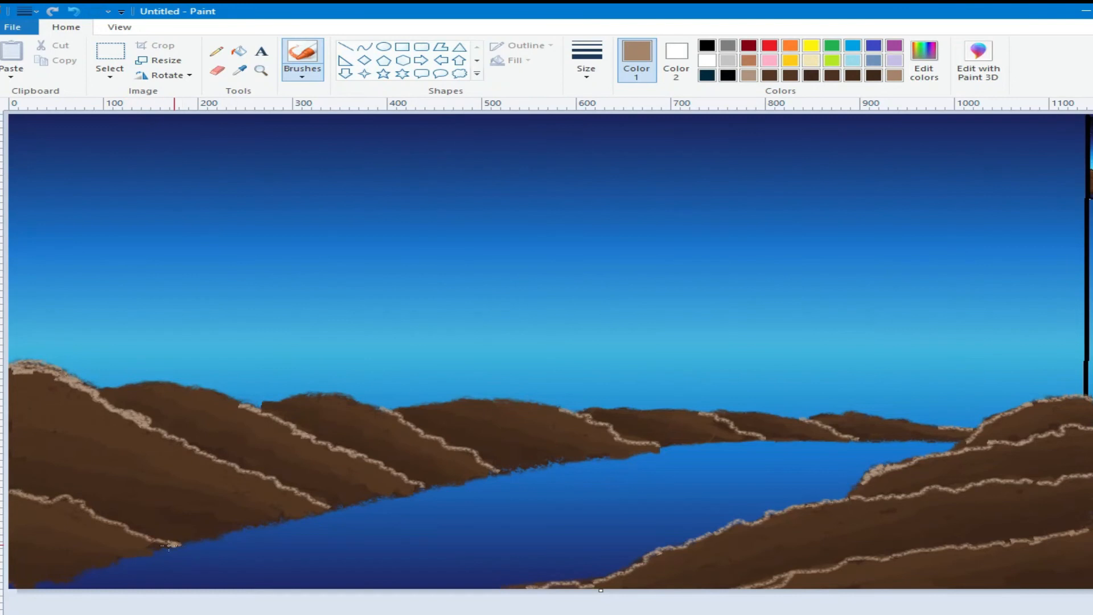
click(238, 71)
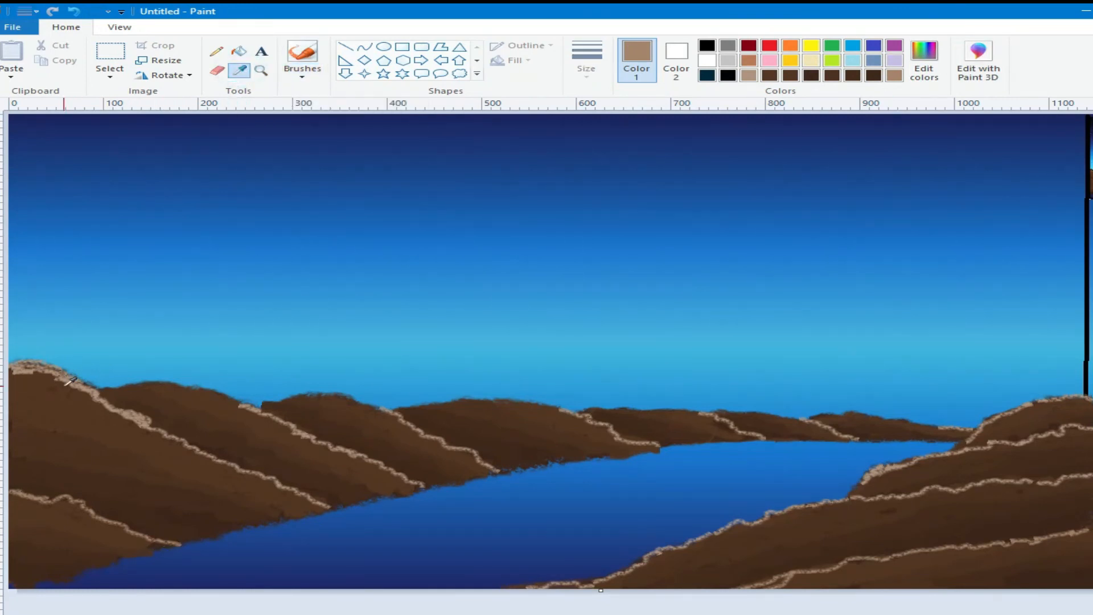
click(923, 57)
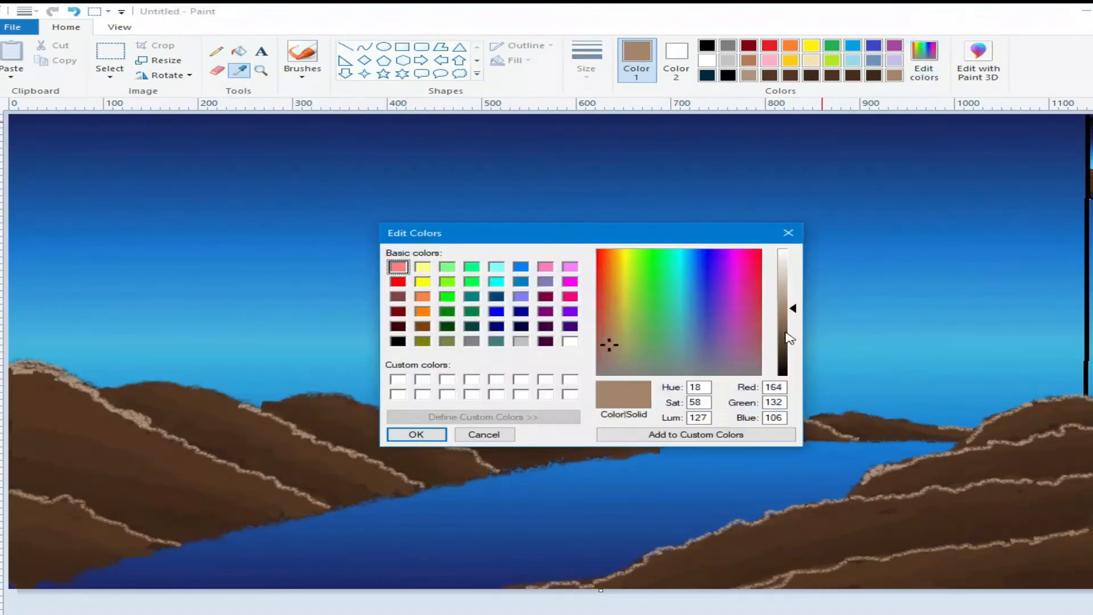
click(785, 331)
click(417, 434)
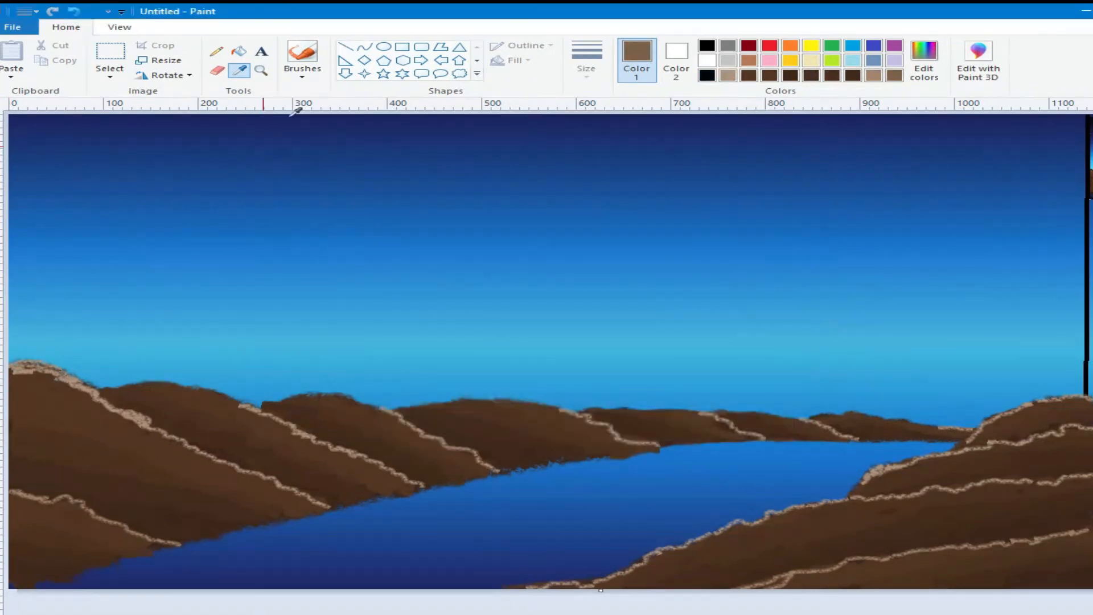
click(307, 74)
click(340, 123)
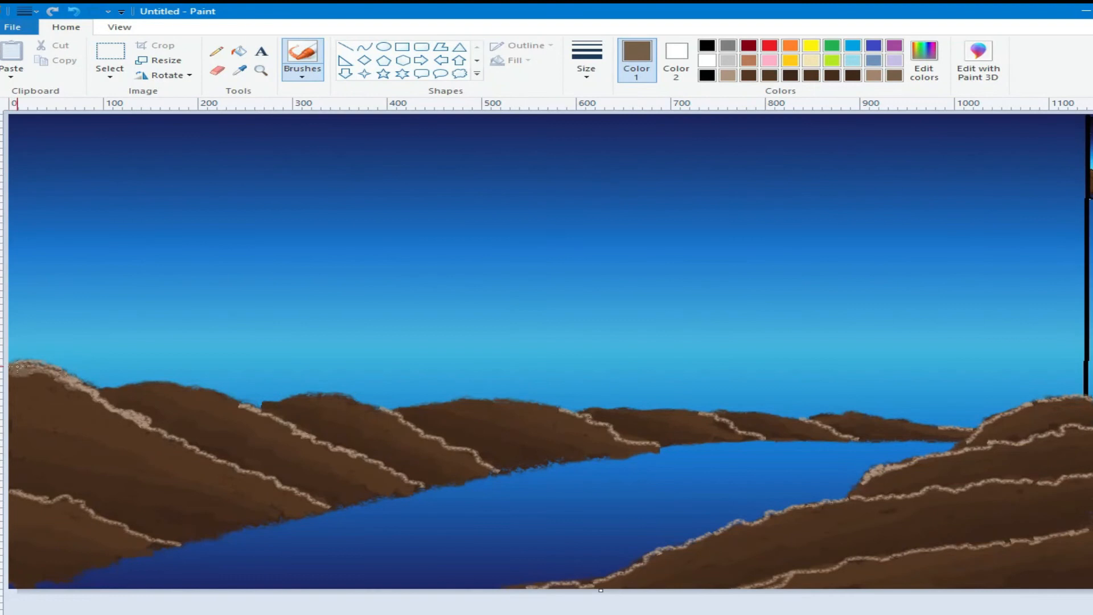
Sample the medium brown from the far-left hill and break up the tan ridge lines on the left hills
click(240, 70)
click(57, 380)
mouse_move(19, 368)
mouse_down()
mouse_move(83, 384)
mouse_move(72, 389)
mouse_move(162, 429)
mouse_up()
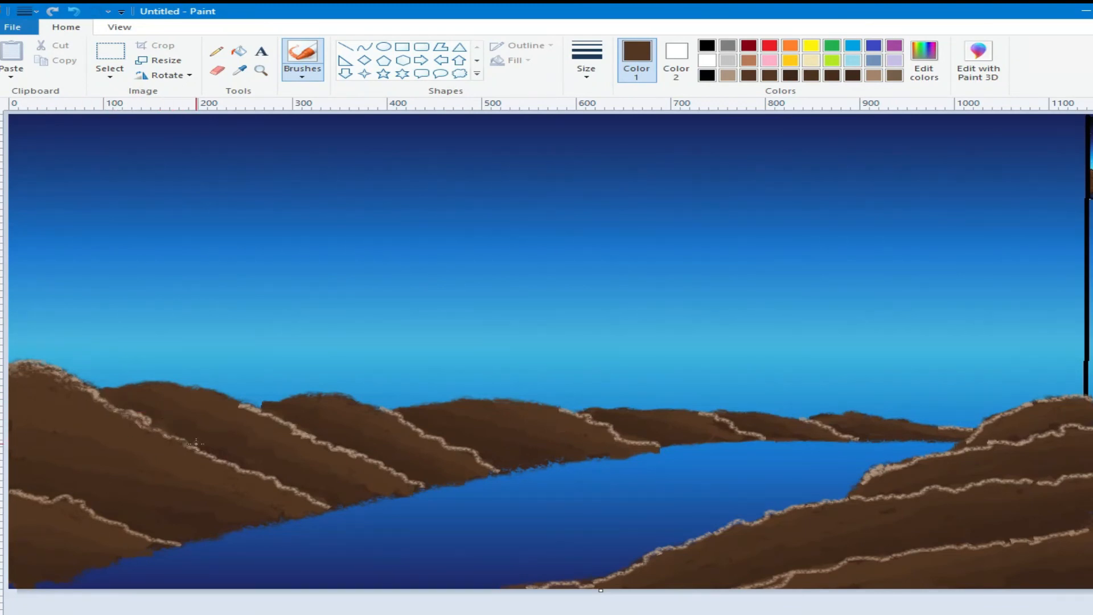
mouse_move(269, 486)
mouse_down()
mouse_move(237, 469)
mouse_move(326, 503)
mouse_up()
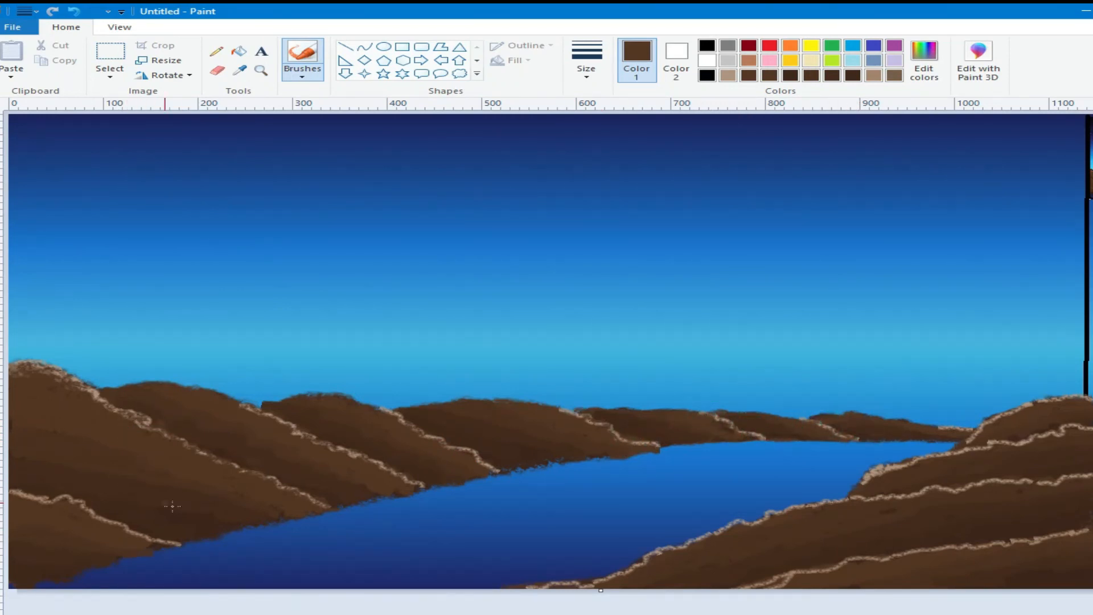
click(100, 516)
Thin and roughen the tan ridge lines on the right-hand hills with medium-brown strokes
click(898, 469)
drag(932, 456, 1045, 433)
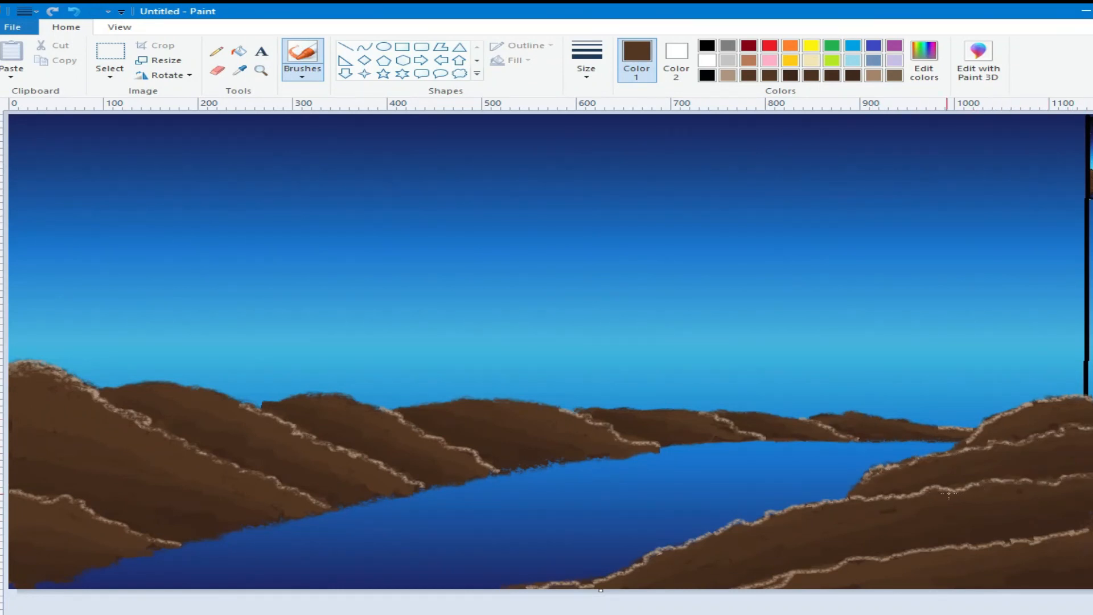
mouse_move(778, 529)
mouse_down()
mouse_move(728, 530)
mouse_move(558, 588)
mouse_up()
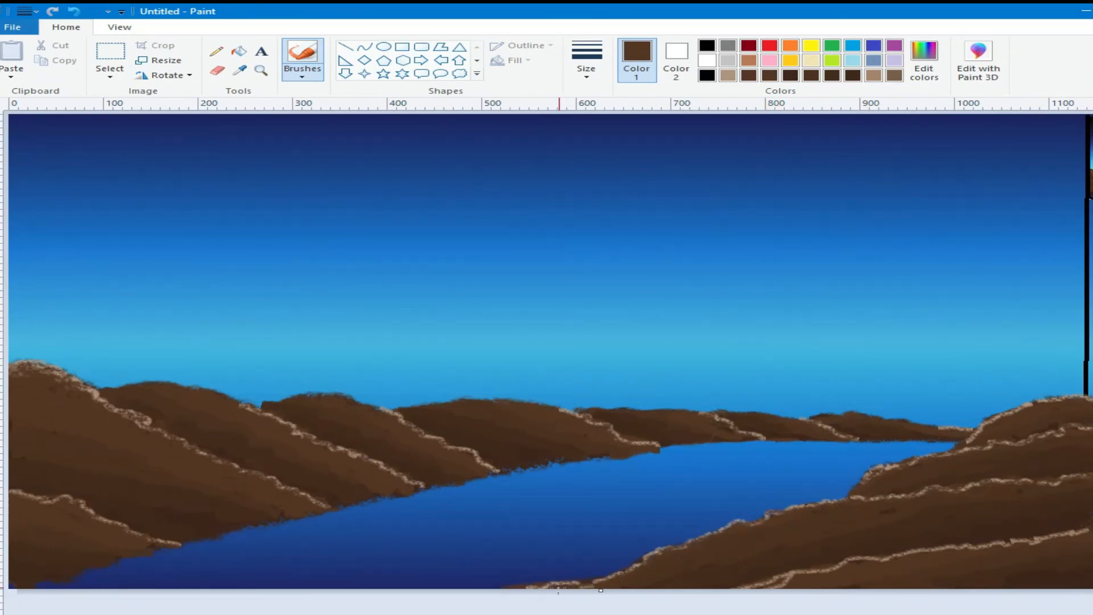
drag(871, 561, 769, 588)
drag(887, 554, 855, 560)
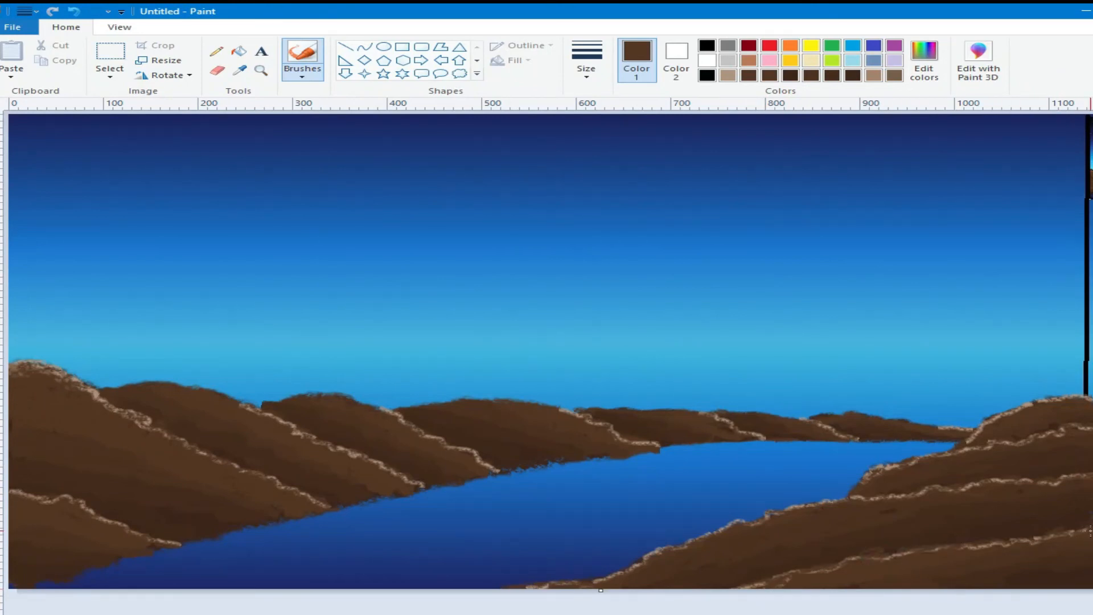
Sample the dark brown from the large far-left hill and paint it along the waterline of the left hills
click(240, 69)
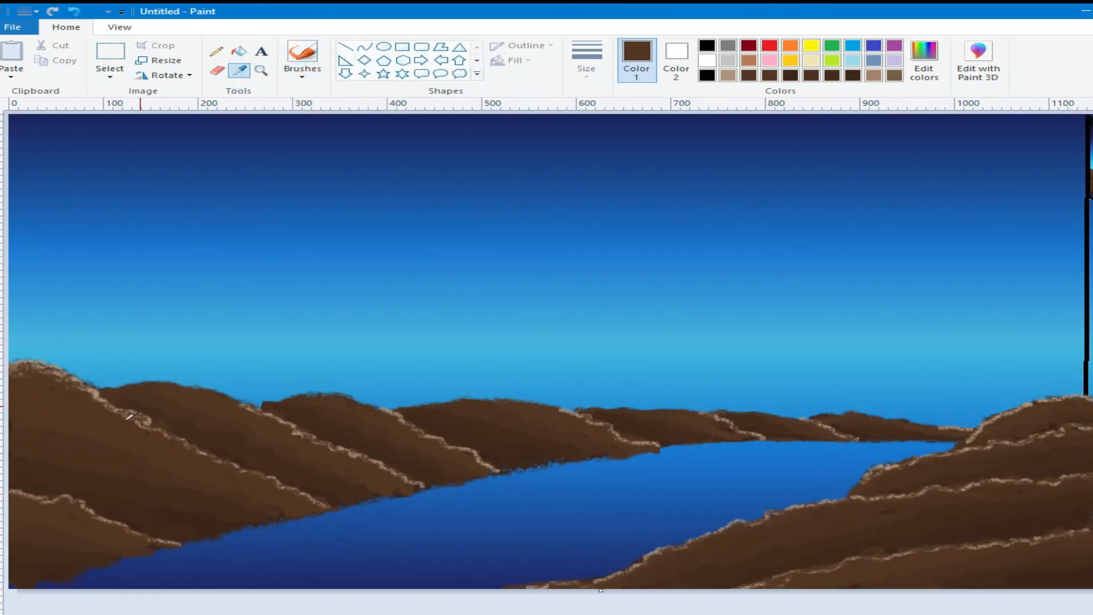
click(125, 517)
click(268, 466)
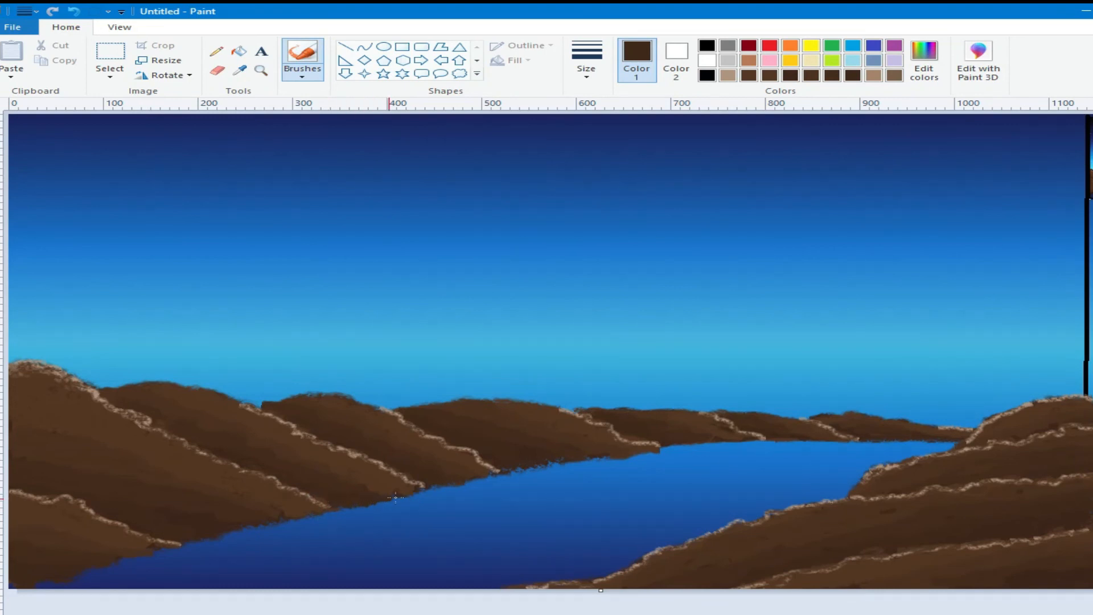
drag(493, 475, 455, 481)
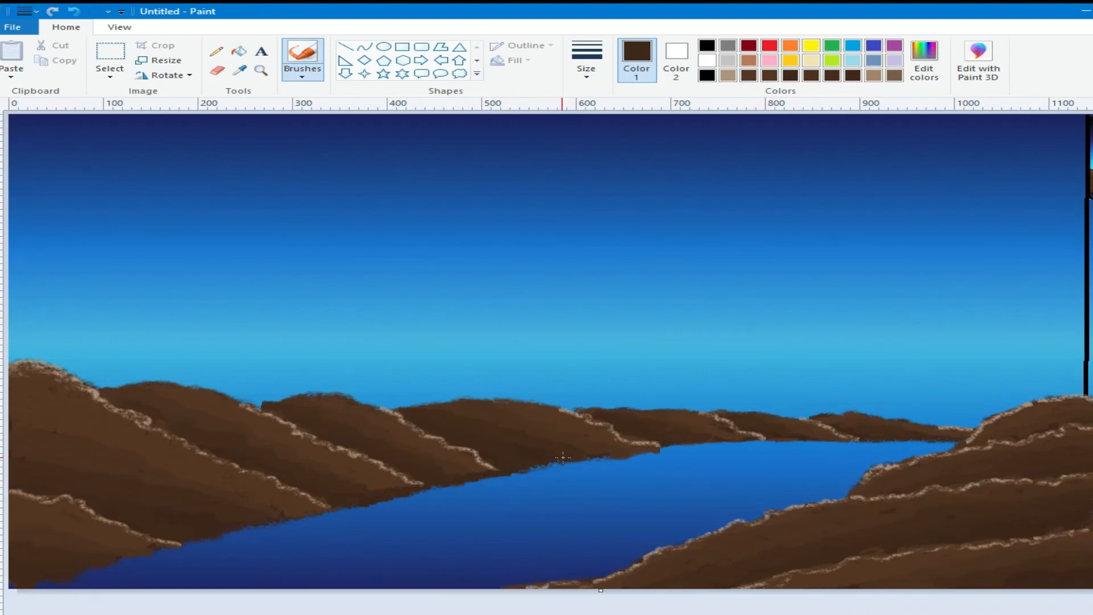
Switch to a solid brush at the thinnest size and smooth the dark-brown waterline from the left hills to the distant ones
click(303, 73)
click(298, 152)
click(586, 63)
click(605, 98)
drag(575, 462, 514, 471)
drag(967, 440, 703, 438)
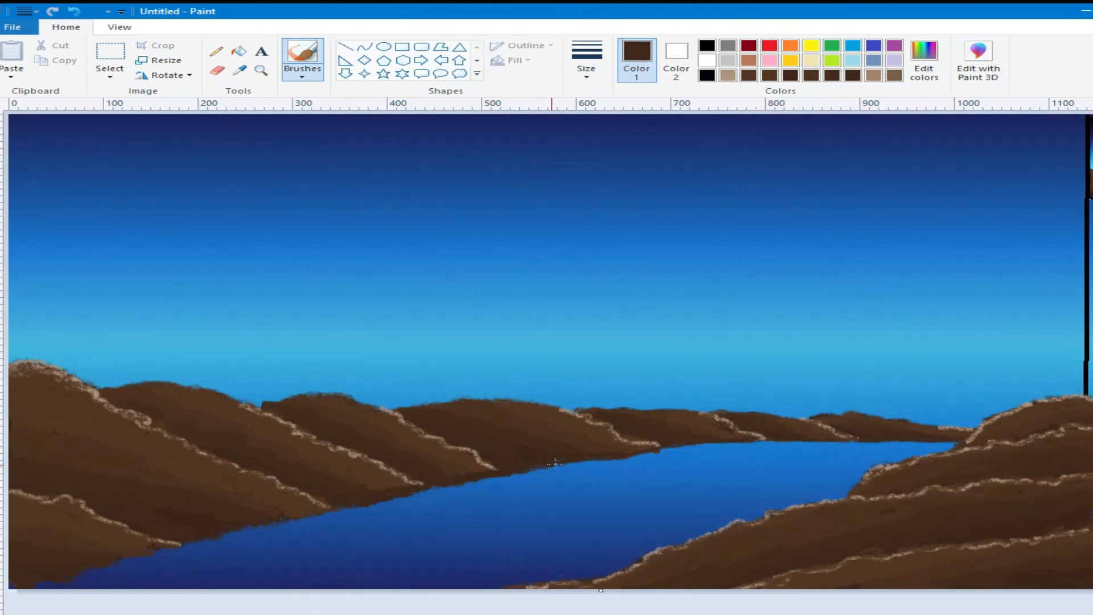
drag(573, 464, 526, 474)
drag(171, 551, 60, 578)
drag(955, 440, 860, 440)
mouse_move(954, 442)
mouse_down()
mouse_move(704, 445)
mouse_move(483, 476)
mouse_up()
drag(560, 463, 490, 454)
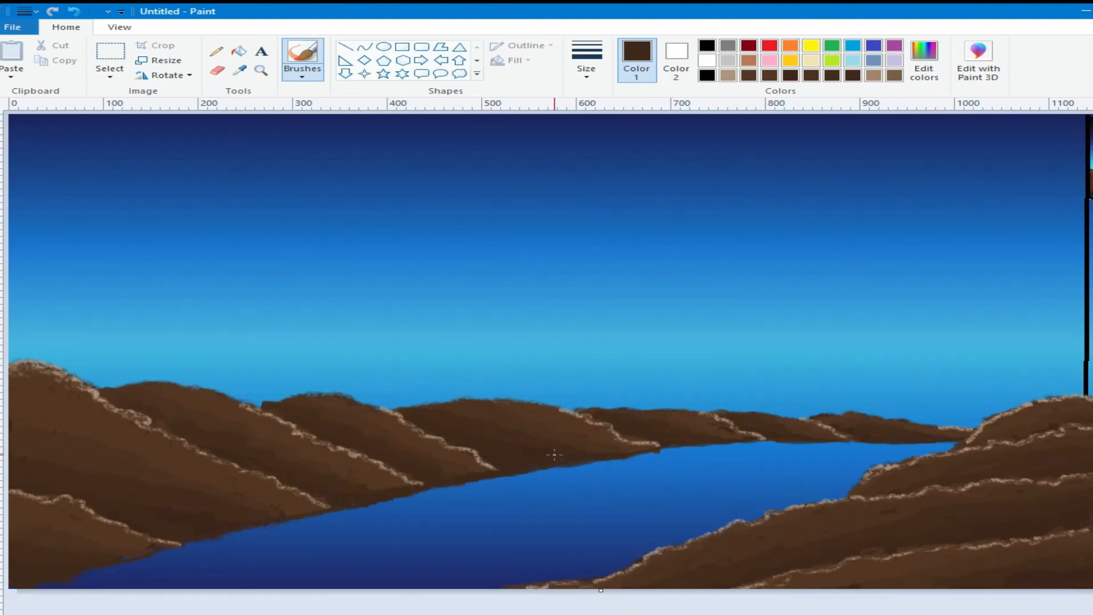
Try further dark-brown touch-ups along the waterline of the left hills
click(349, 311)
mouse_move(386, 494)
mouse_down()
mouse_move(353, 497)
mouse_move(313, 476)
mouse_move(333, 477)
mouse_move(314, 478)
mouse_up()
click(453, 477)
click(484, 470)
click(479, 473)
Undo the latest dark-brown touch-ups and the stray dab in the sky
click(73, 11)
click(74, 12)
click(74, 12)
click(74, 12)
click(74, 11)
click(74, 12)
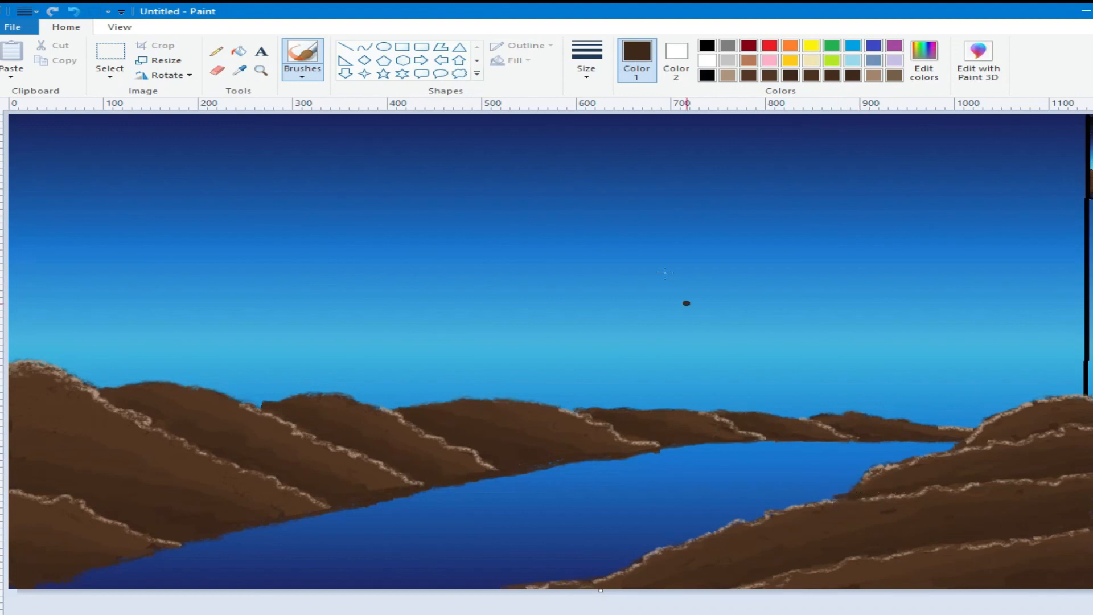
click(71, 14)
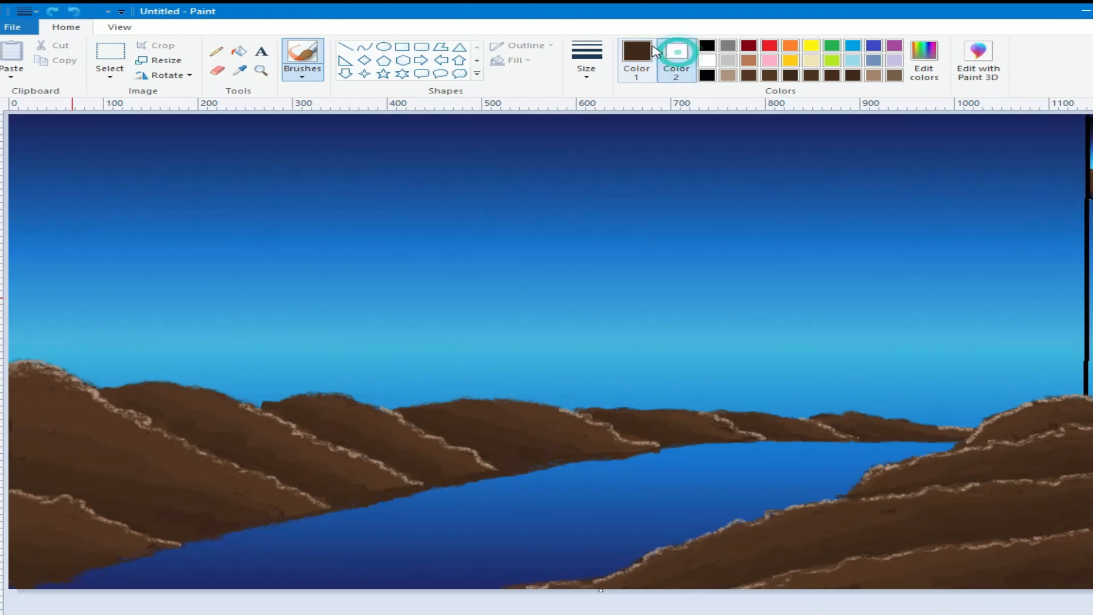
Draw a large white ellipse outline in the upper middle of the sky for the moon
click(707, 60)
click(384, 47)
mouse_move(491, 167)
mouse_down()
mouse_move(586, 259)
mouse_move(610, 263)
mouse_up()
drag(558, 232, 616, 269)
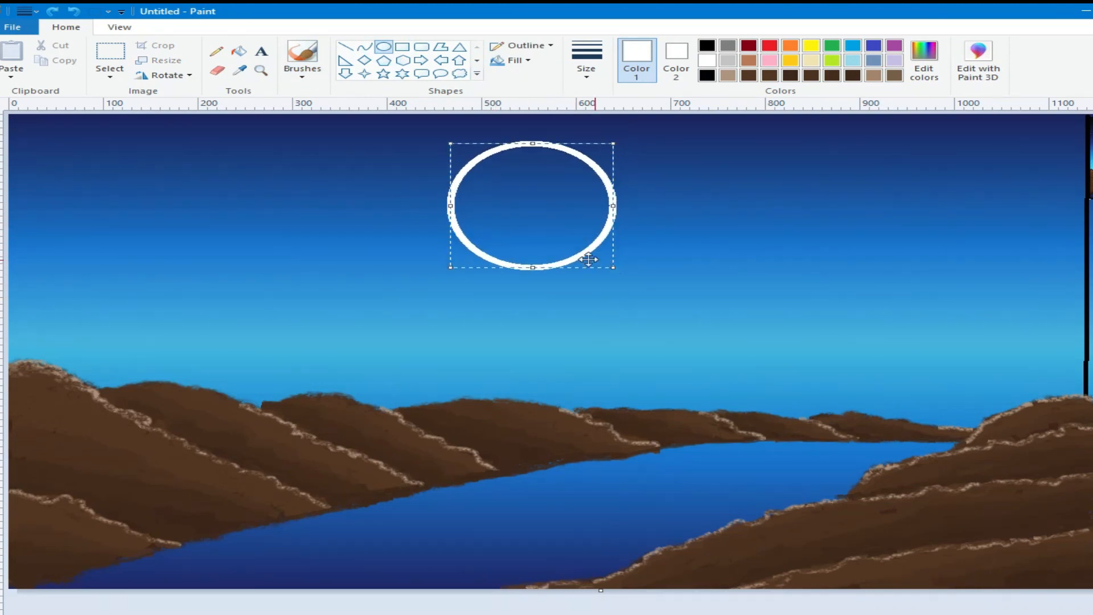
click(379, 211)
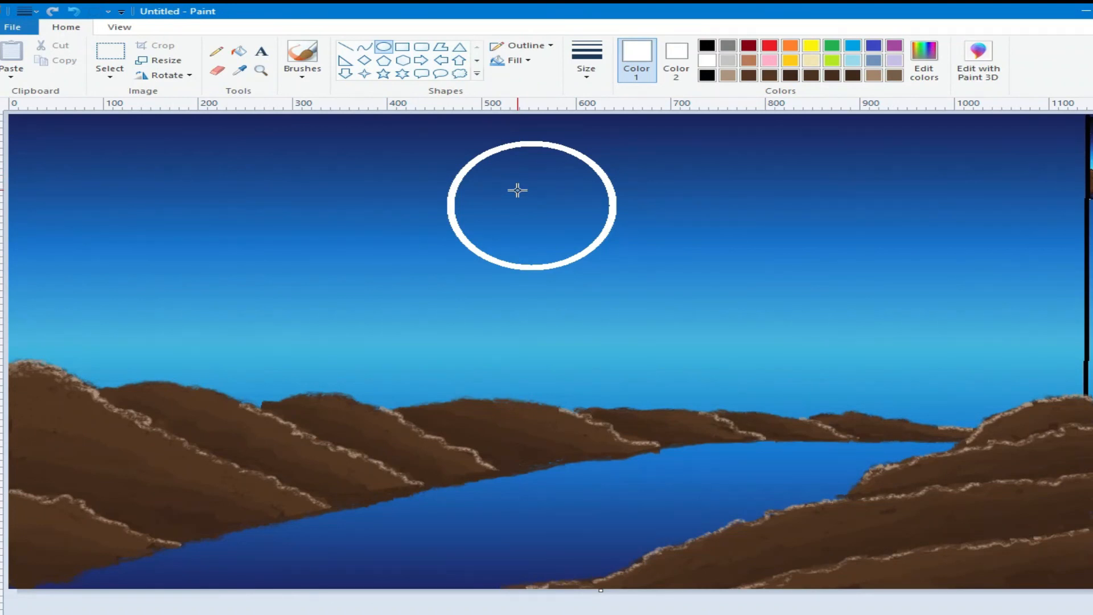
Fit a second white ellipse just inside the moon outline and give it a solid white fill
drag(484, 157, 603, 248)
drag(520, 210, 493, 216)
drag(578, 254, 597, 254)
drag(528, 162, 534, 145)
drag(597, 209, 611, 202)
drag(535, 257, 534, 264)
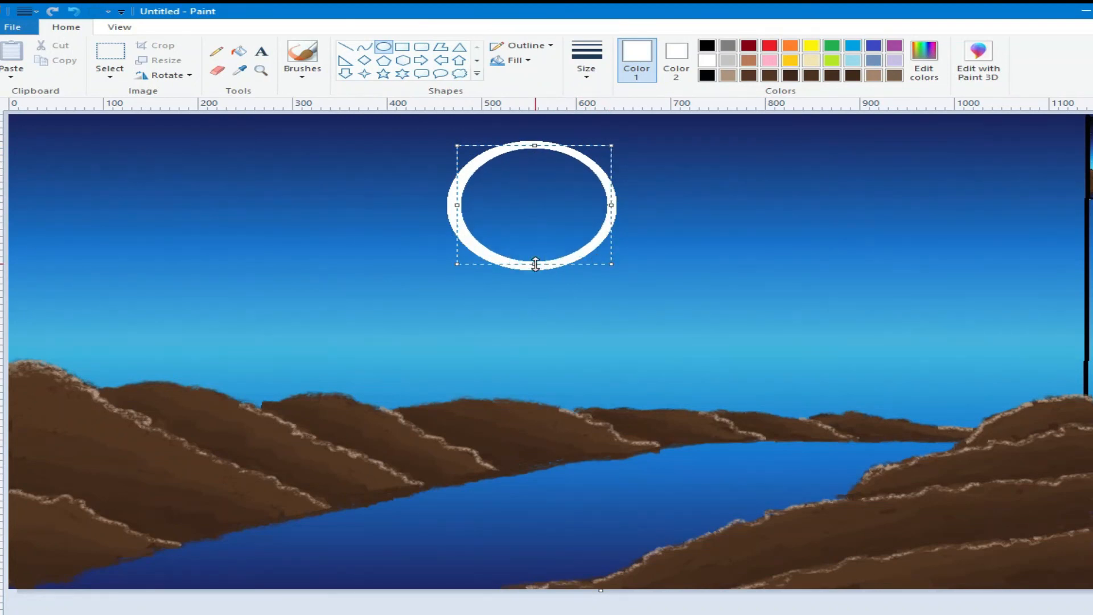
drag(458, 205, 454, 205)
click(516, 60)
click(533, 93)
click(603, 611)
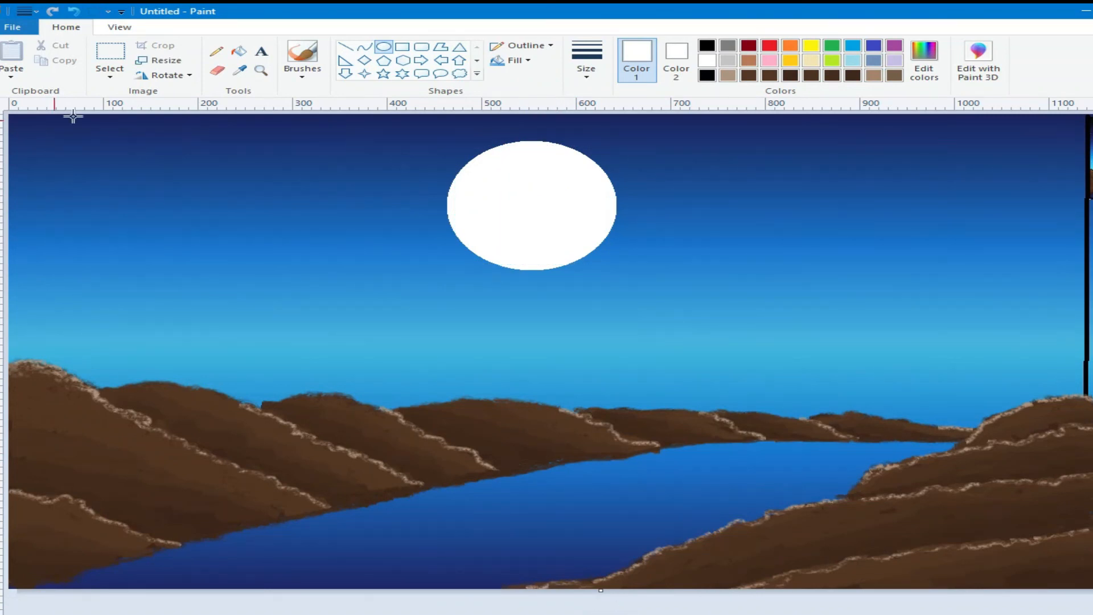
Draw five small solid white five-point stars without an added outline across the upper sky on both sides of the moon
click(383, 73)
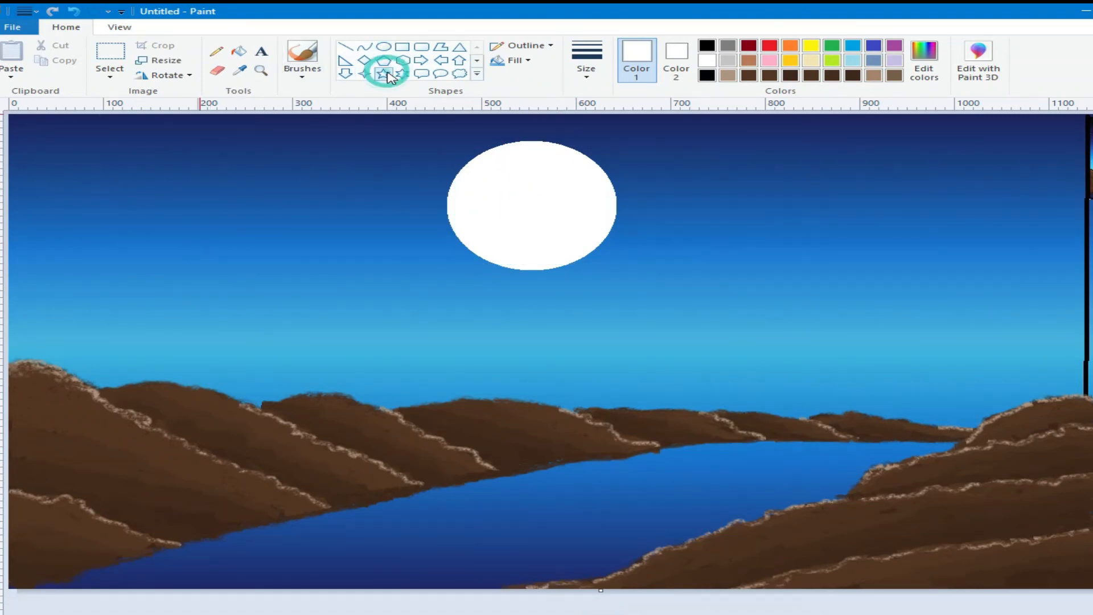
click(527, 45)
click(535, 63)
drag(68, 142, 78, 151)
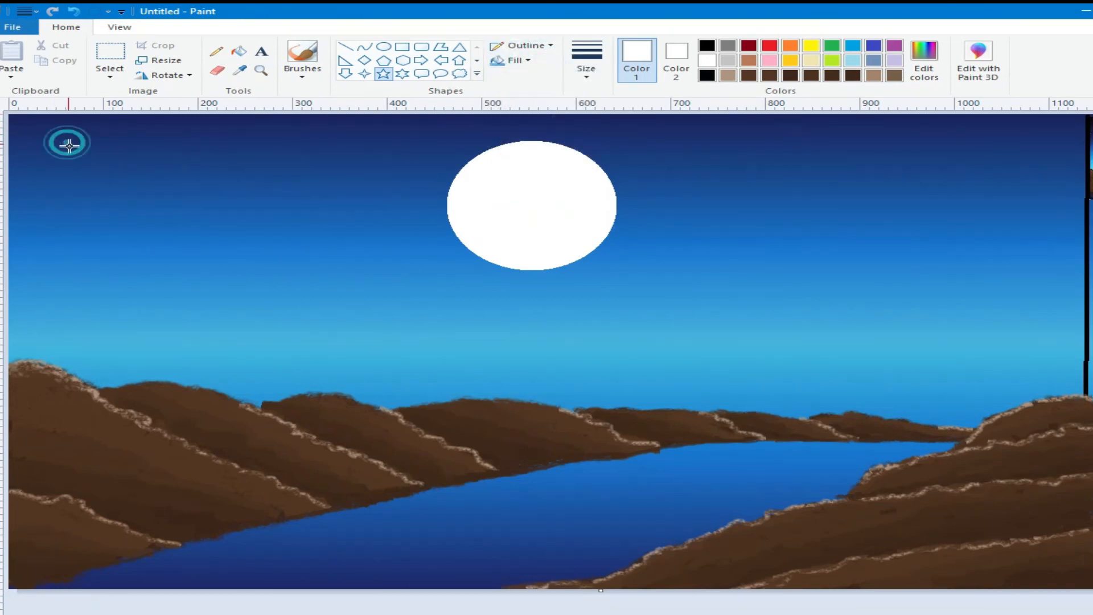
drag(266, 136, 286, 152)
drag(796, 143, 806, 151)
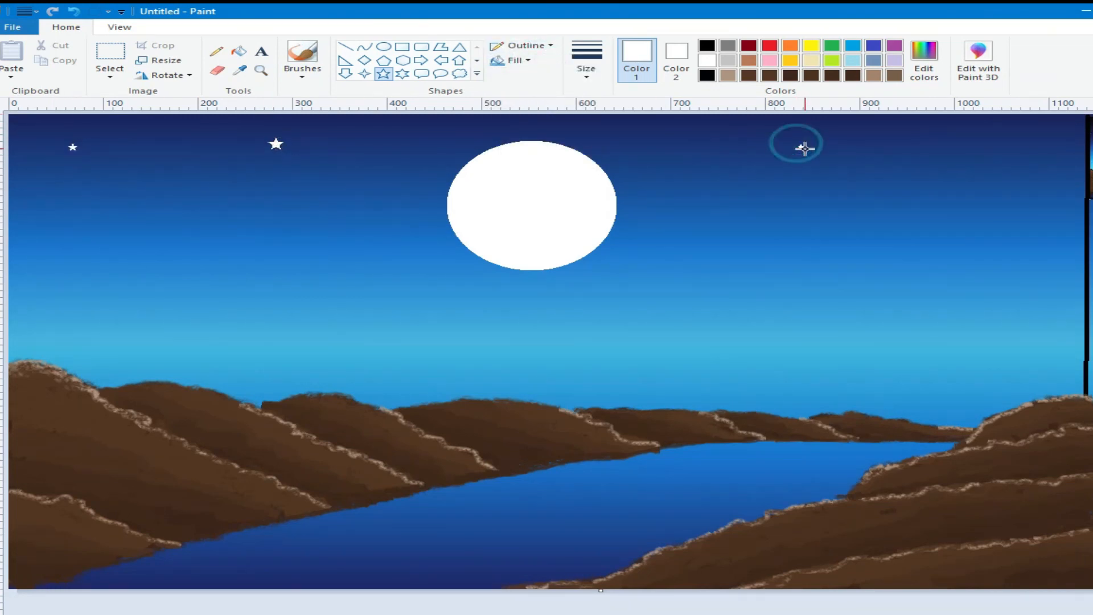
drag(977, 138, 991, 150)
drag(1052, 206, 1062, 216)
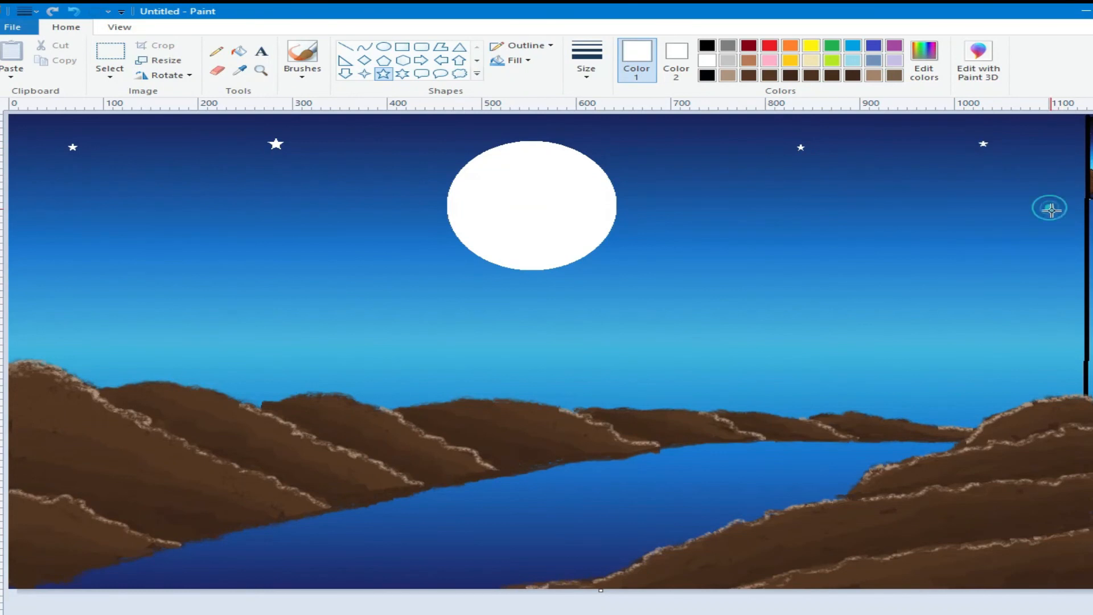
Scatter twelve more small white five-point stars over the rest of the sky, down to just above the hills
drag(54, 254, 68, 265)
drag(277, 205, 291, 218)
drag(811, 258, 823, 266)
drag(1002, 281, 1016, 294)
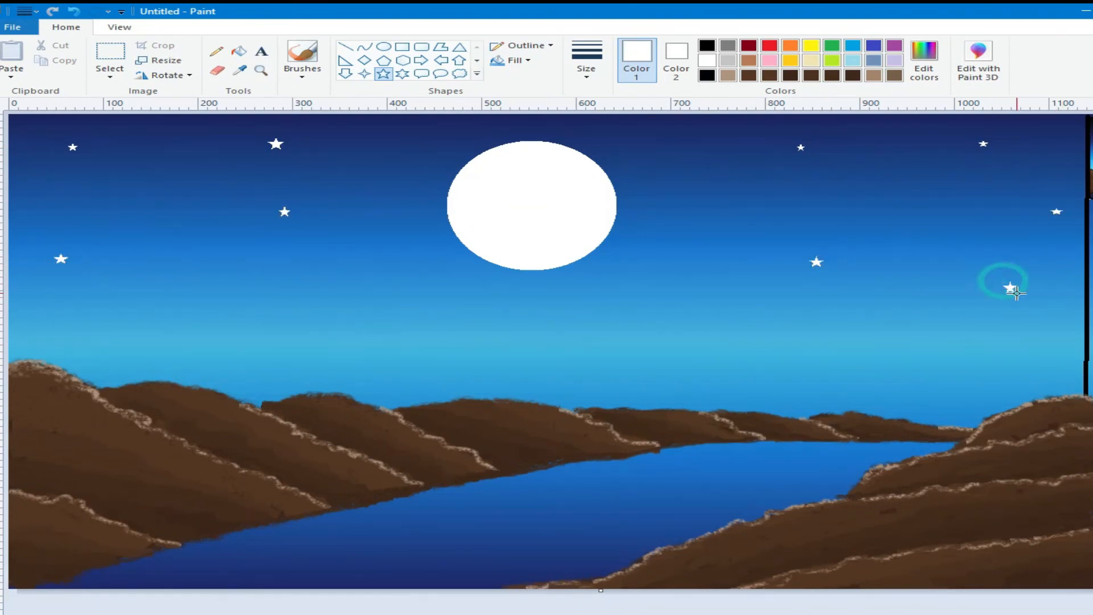
drag(378, 339, 390, 352)
drag(373, 158, 385, 169)
drag(659, 142, 673, 155)
drag(679, 282, 693, 297)
drag(170, 330, 184, 342)
drag(843, 338, 856, 350)
drag(1045, 341, 1055, 352)
drag(575, 354, 588, 369)
Dot the whole sky around the moon with many tiny white pencil points as distant stars, using a thicker pencil size
click(217, 51)
click(180, 138)
click(202, 177)
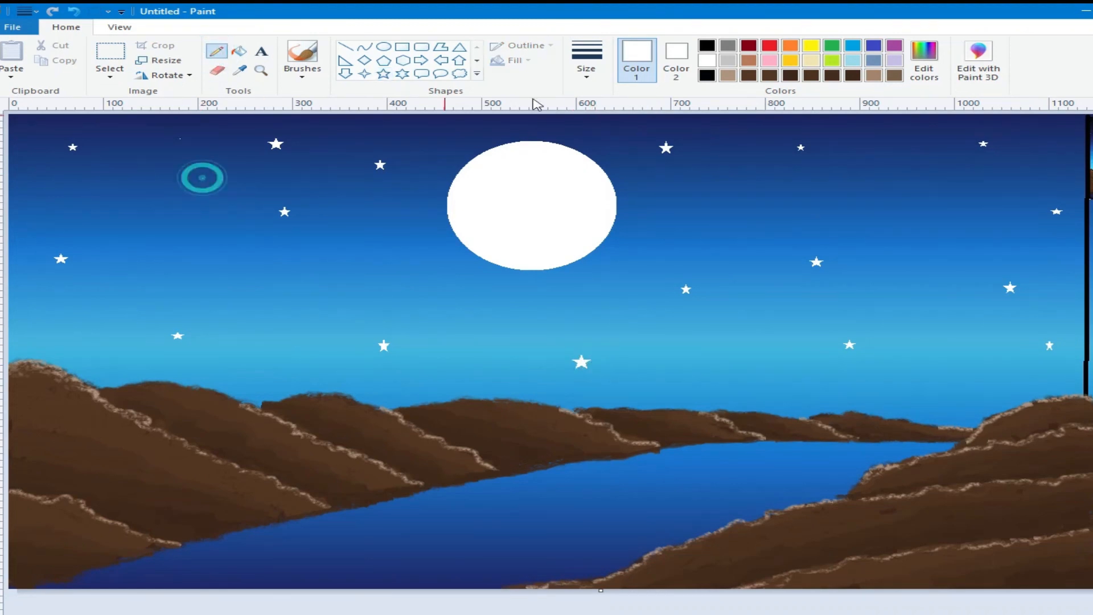
click(587, 62)
click(607, 118)
click(246, 202)
click(67, 200)
click(49, 207)
click(69, 229)
click(85, 261)
click(65, 291)
click(38, 293)
click(49, 313)
click(74, 326)
click(269, 319)
click(260, 271)
click(338, 248)
click(398, 200)
click(420, 137)
click(353, 130)
click(498, 124)
click(549, 126)
click(636, 164)
click(671, 198)
click(665, 228)
click(641, 251)
click(595, 283)
click(517, 299)
click(475, 289)
click(428, 253)
click(708, 357)
click(660, 366)
click(621, 335)
click(567, 324)
click(865, 381)
click(917, 368)
click(948, 370)
click(988, 373)
click(1067, 300)
click(1048, 246)
click(987, 217)
click(900, 216)
click(920, 168)
click(893, 133)
click(856, 171)
click(811, 194)
click(740, 182)
click(739, 137)
click(795, 181)
click(1054, 134)
click(1029, 168)
click(982, 185)
click(1019, 211)
click(1074, 249)
click(992, 265)
click(957, 258)
click(830, 313)
click(746, 313)
click(769, 277)
click(717, 238)
click(693, 324)
click(482, 366)
click(397, 378)
click(308, 382)
click(251, 368)
click(100, 360)
click(119, 314)
click(168, 278)
click(228, 235)
click(172, 194)
click(315, 170)
click(360, 197)
click(357, 244)
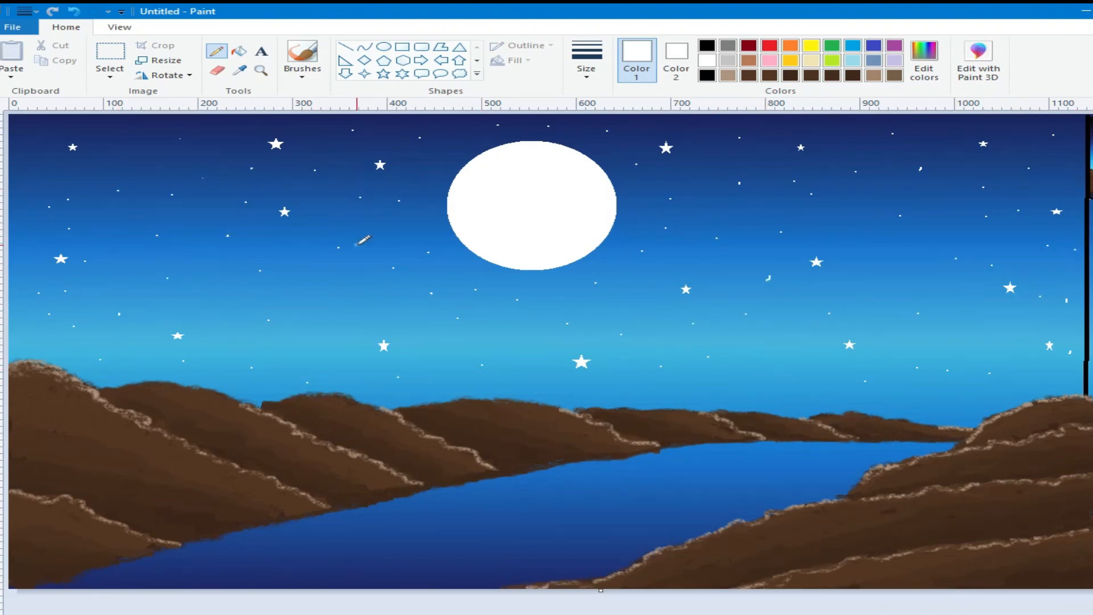